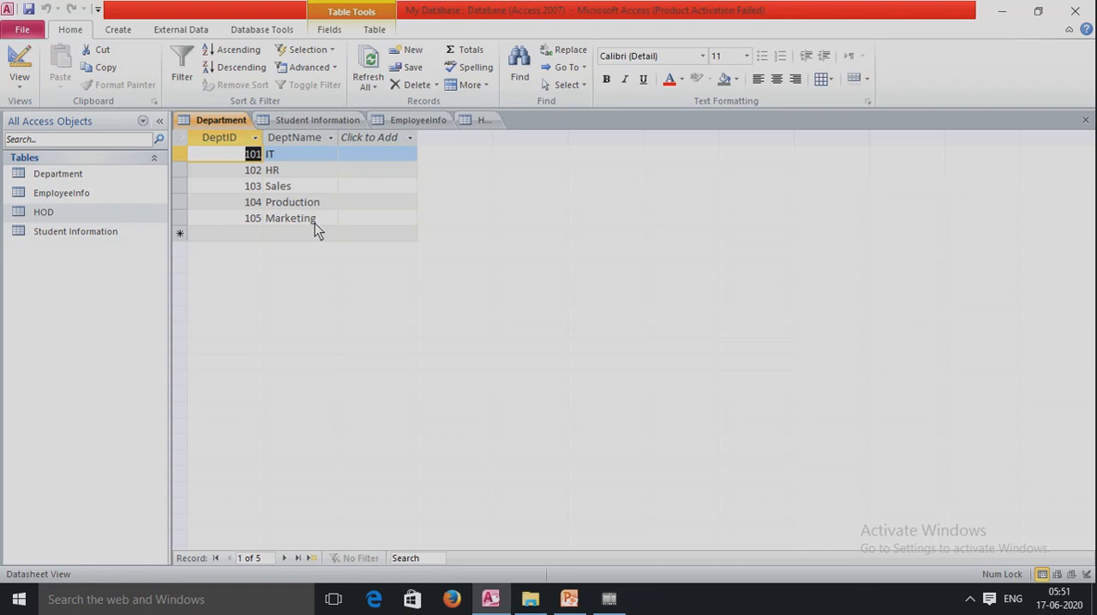
View the HOD records, then inspect the Department table's fields in Design View and return it to Datasheet View
double_click(72, 212)
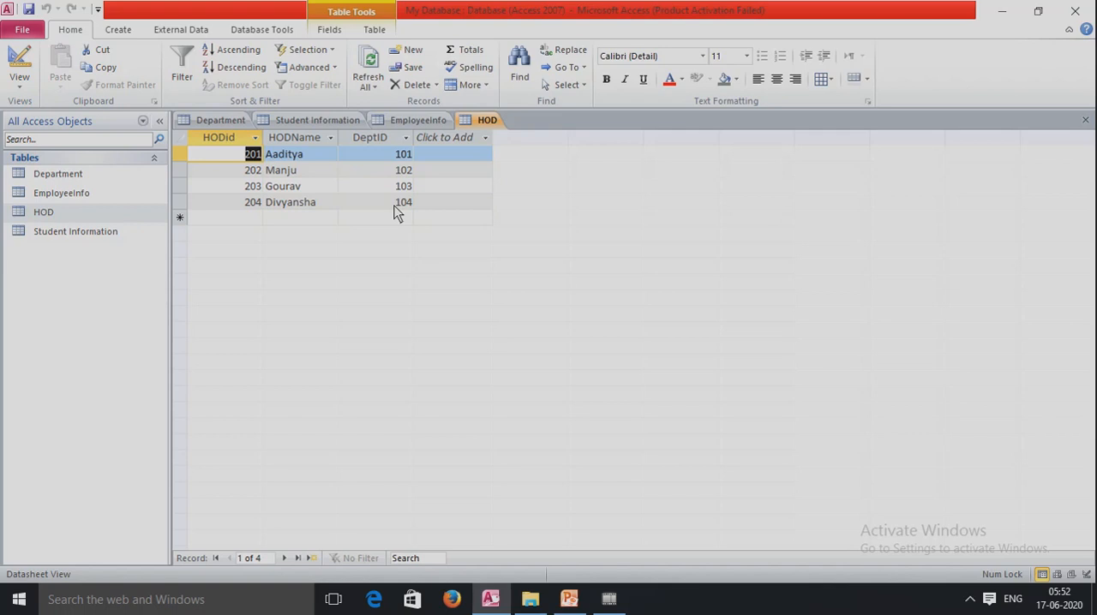
click(219, 121)
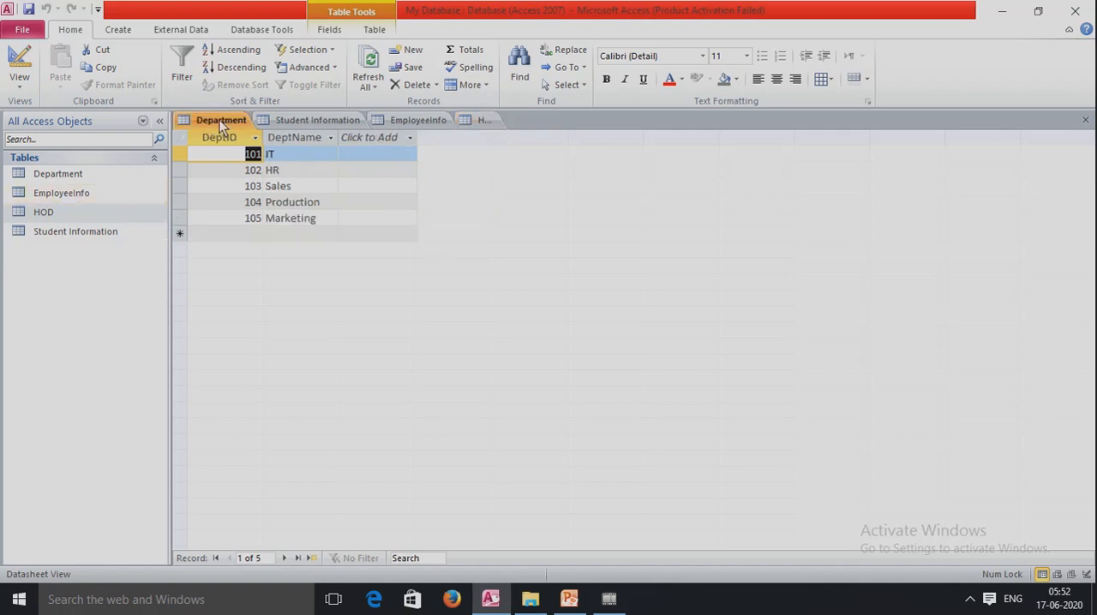
right_click(220, 120)
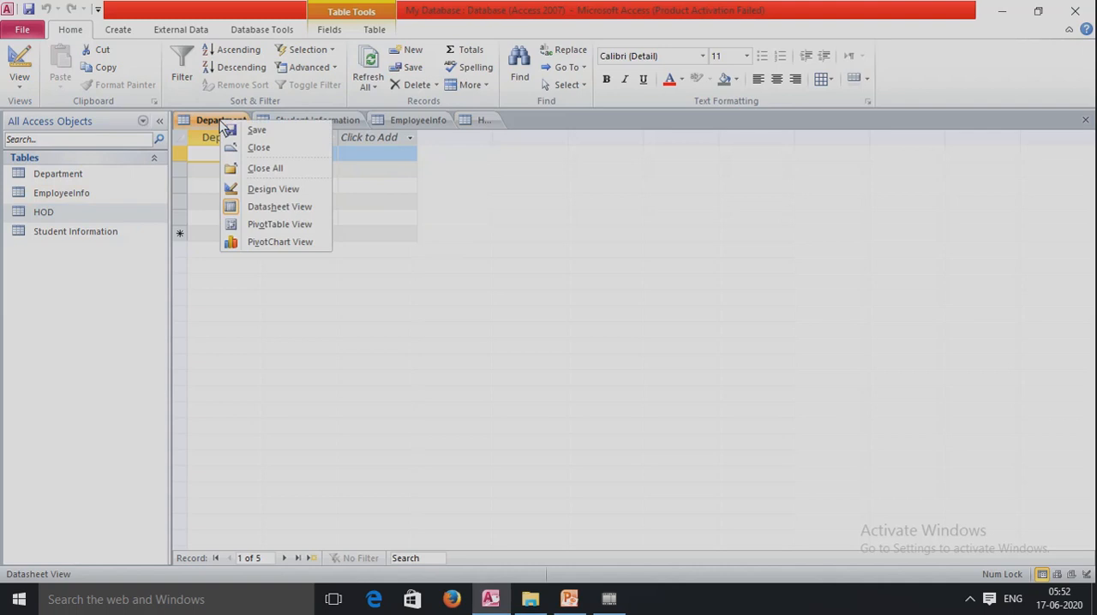
click(298, 195)
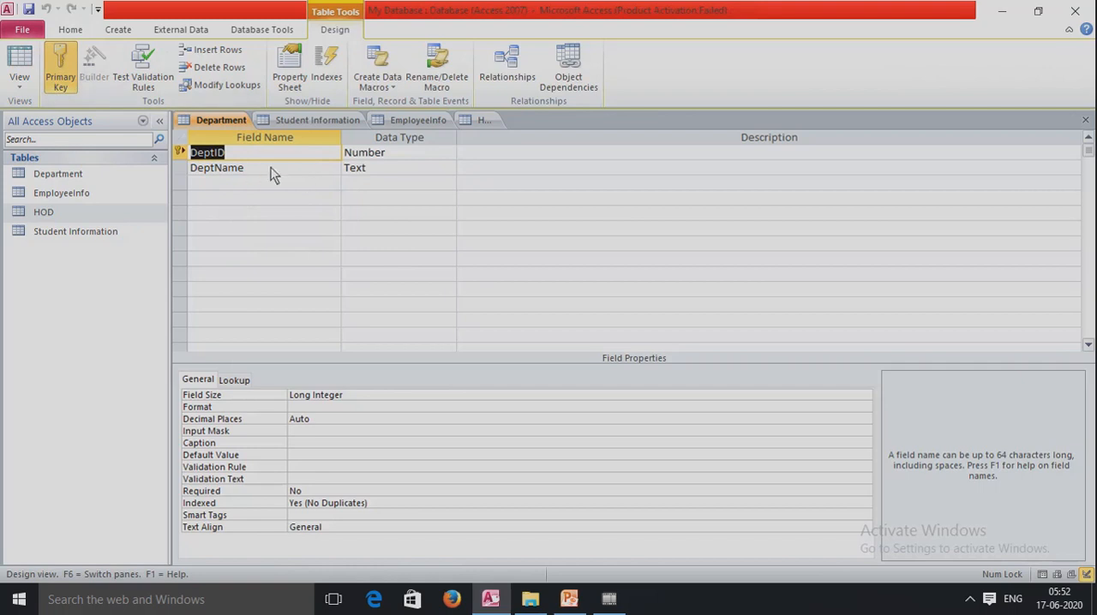
right_click(233, 117)
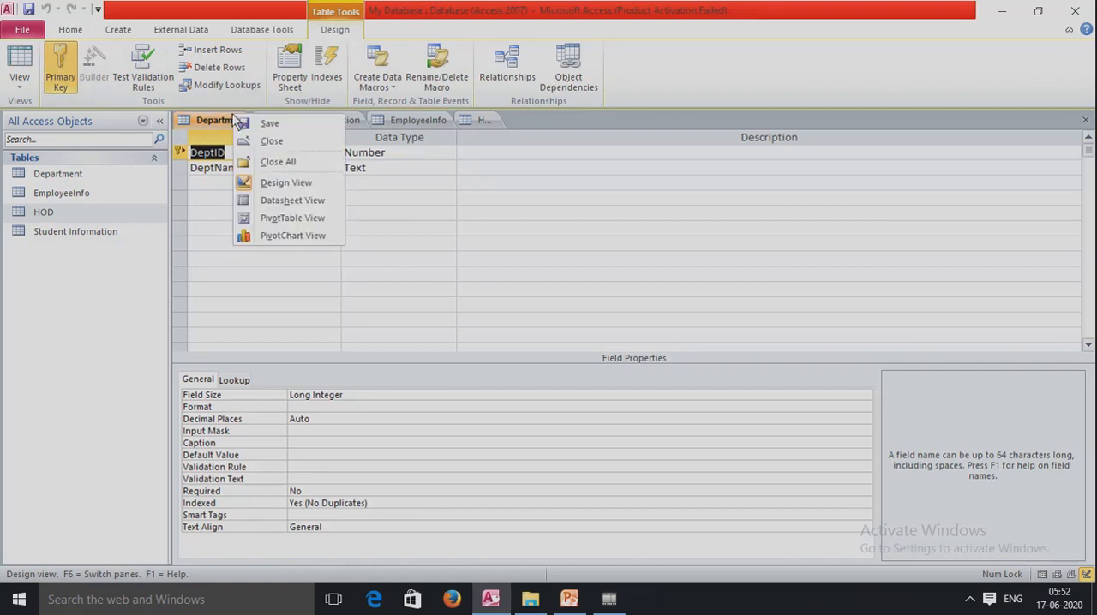
click(287, 201)
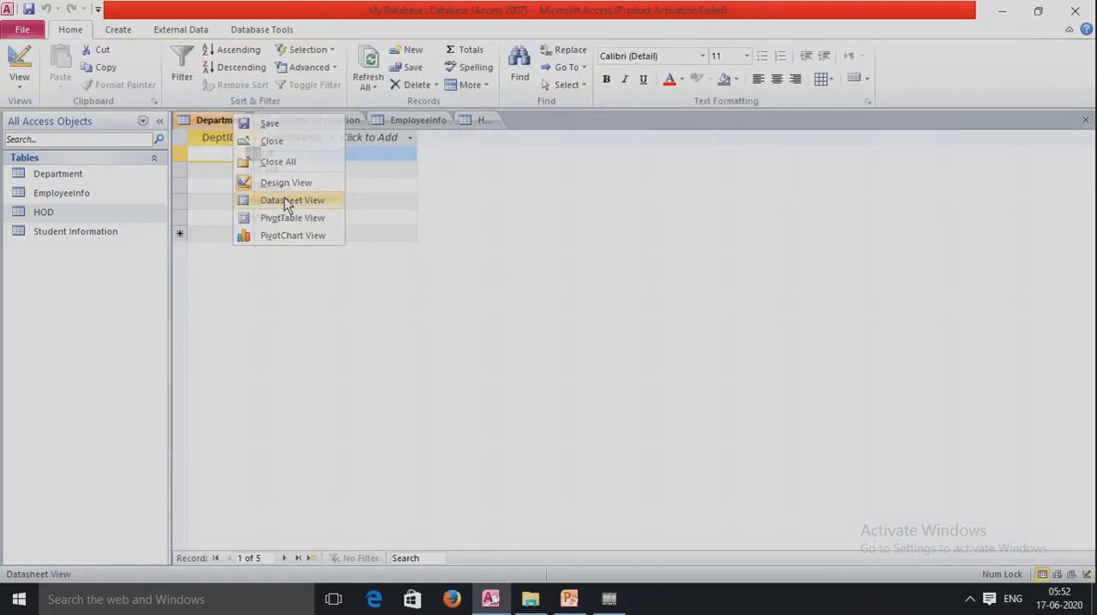
Inspect the HOD table's DeptID field in Design View, compare it with the Department records, and reopen the HOD datasheet
double_click(44, 214)
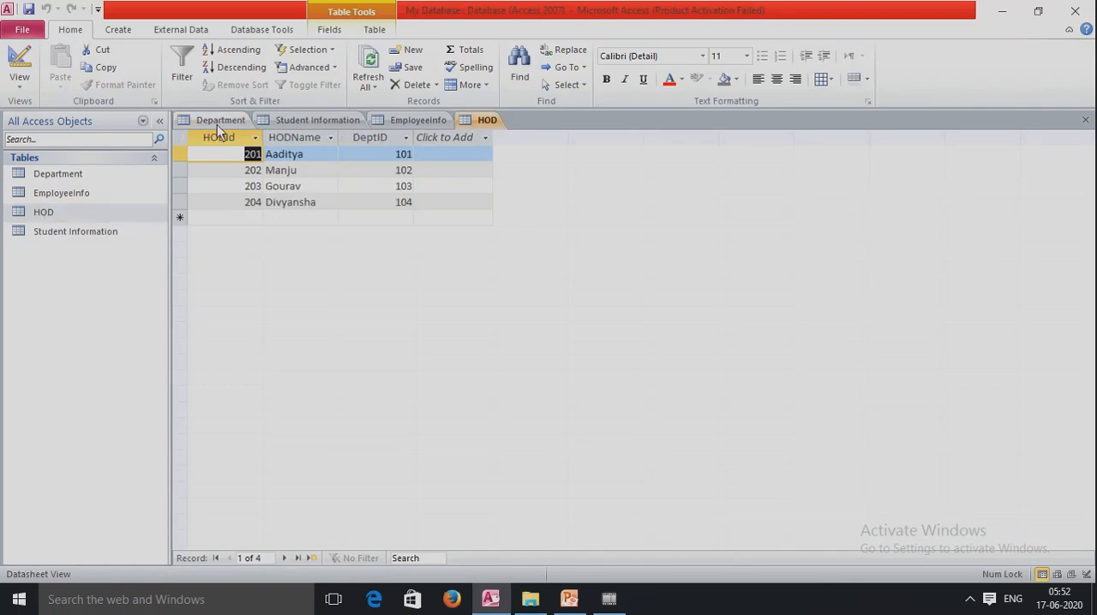
right_click(487, 118)
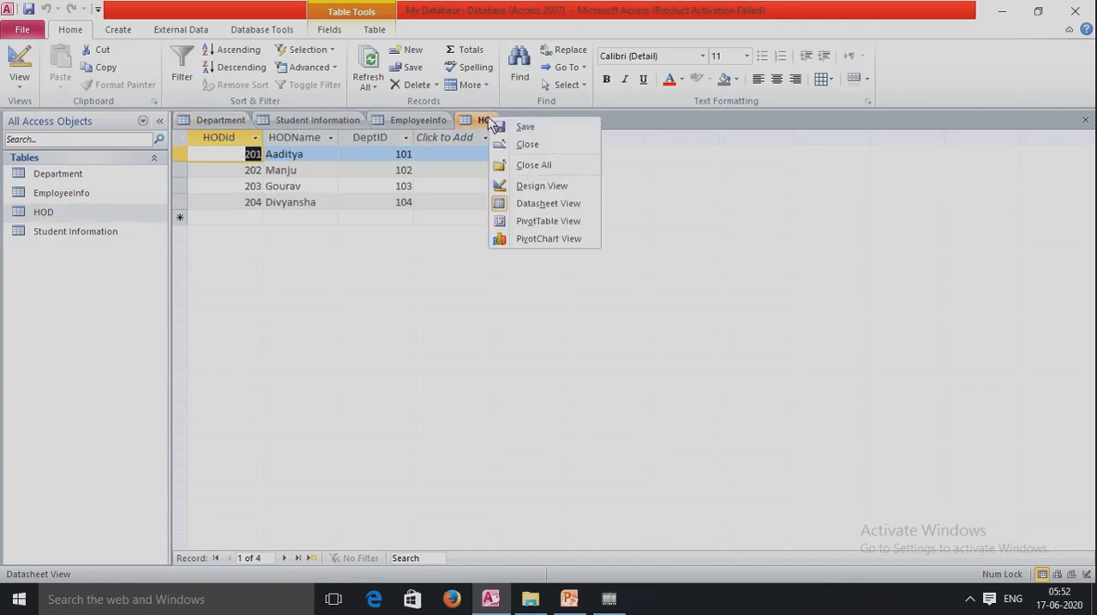
click(548, 188)
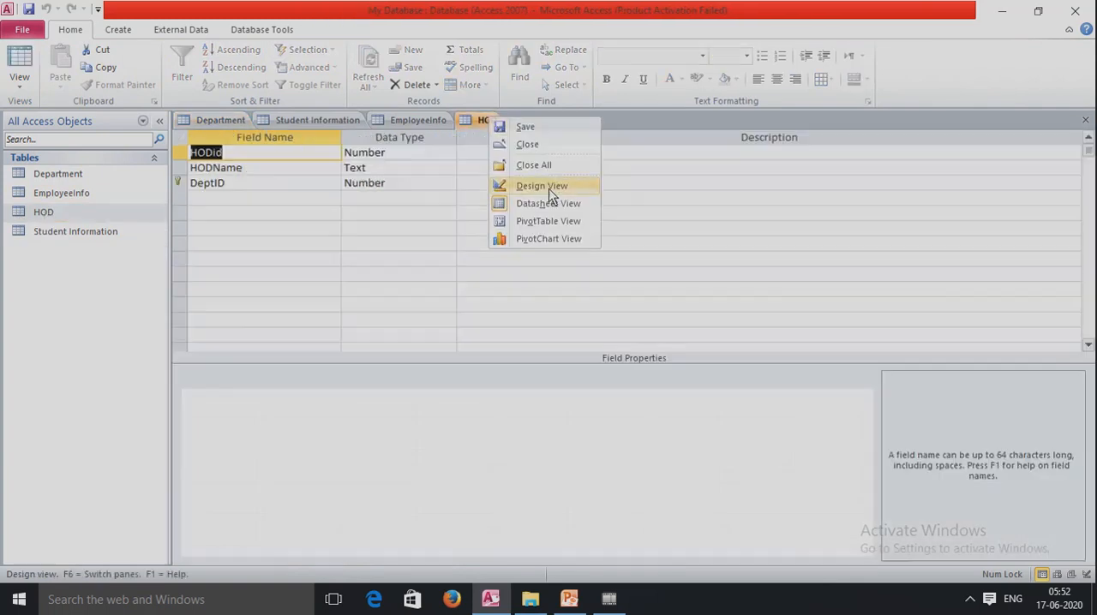
click(289, 185)
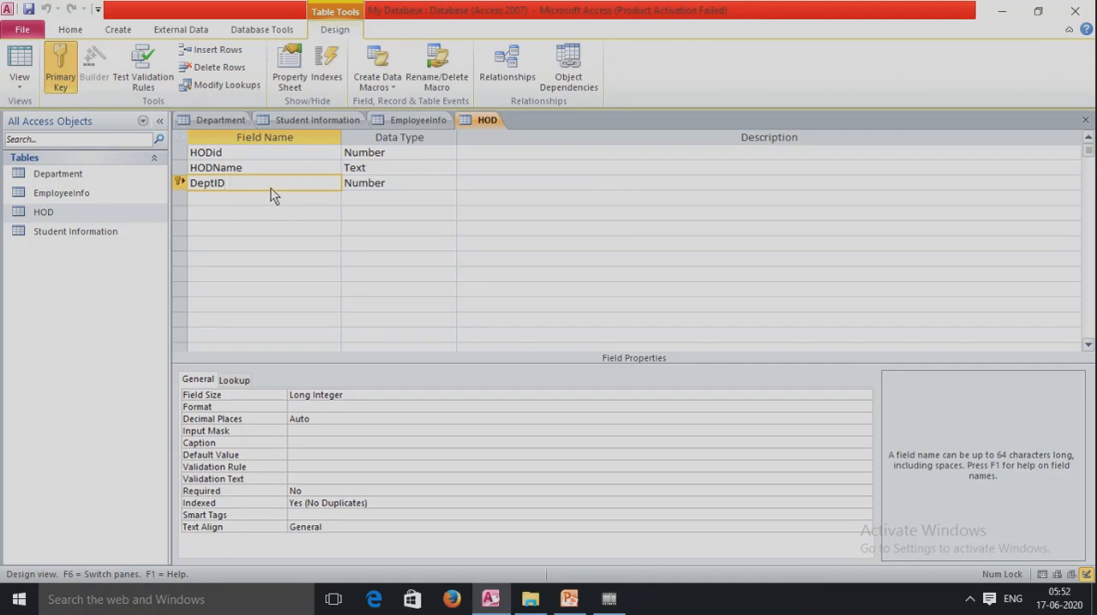
click(231, 121)
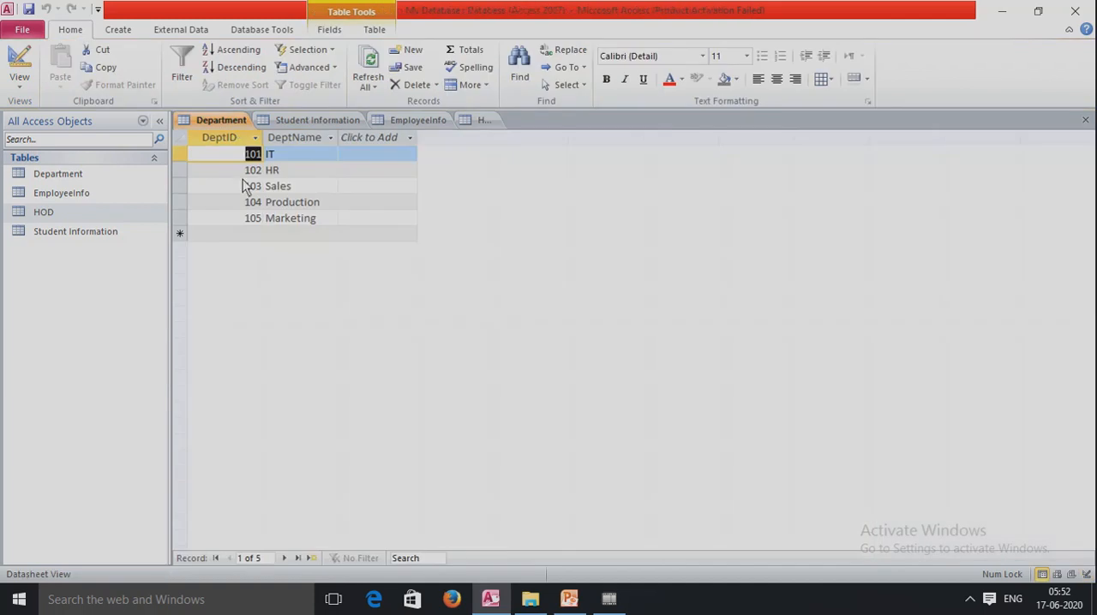
click(475, 121)
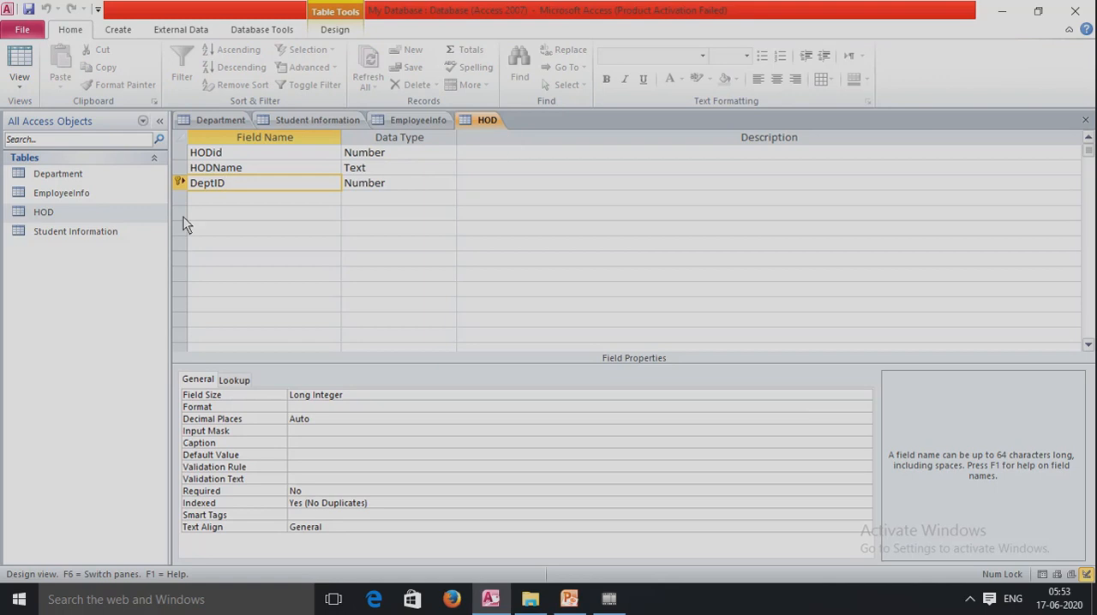
double_click(90, 206)
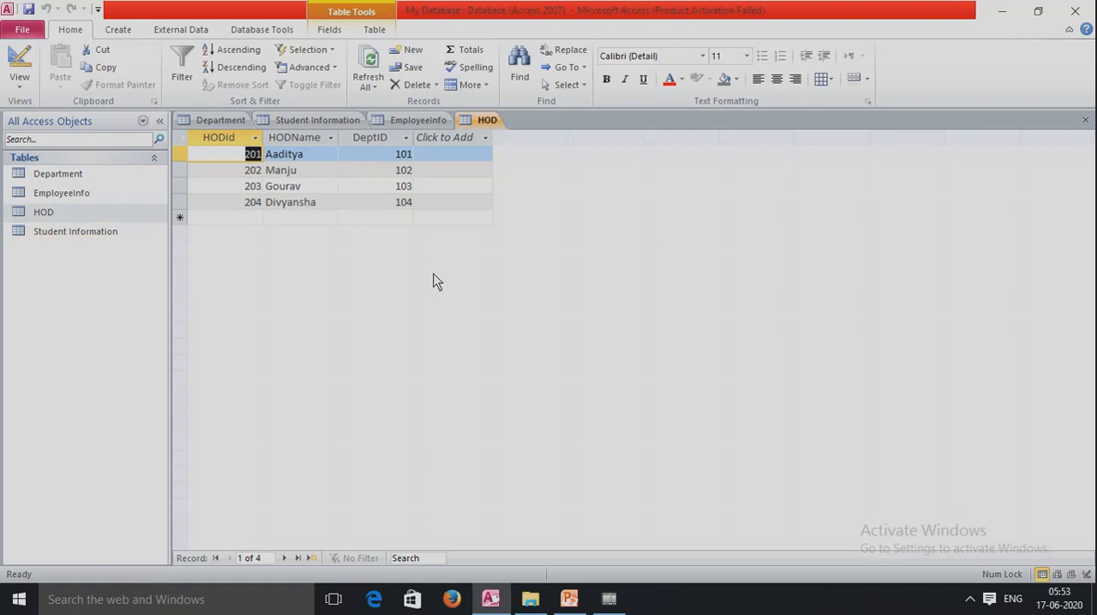
Open the database's Relationships window
click(271, 30)
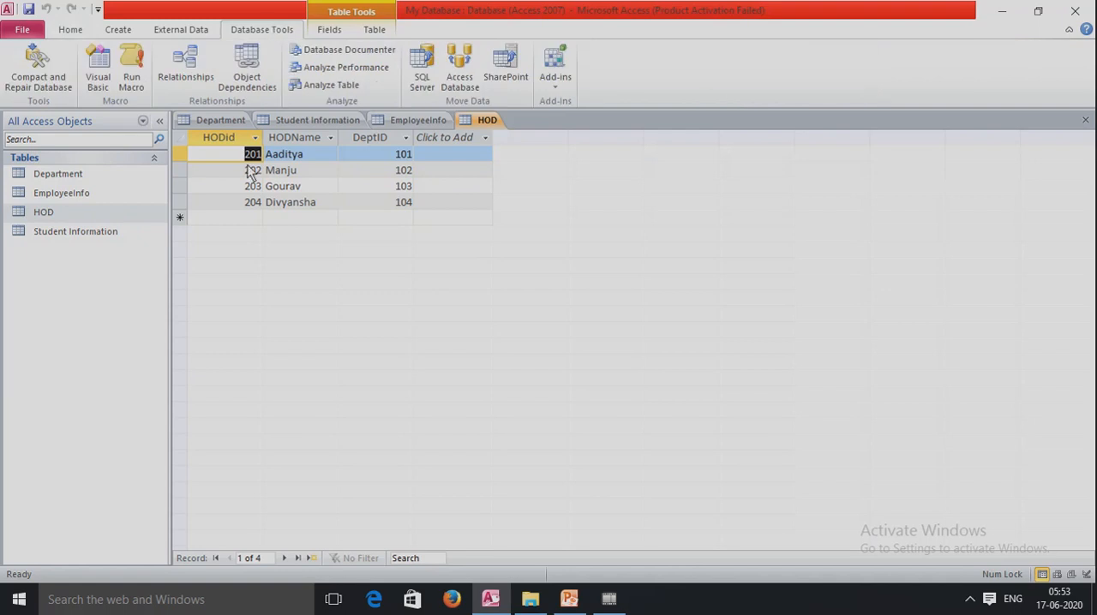
click(188, 79)
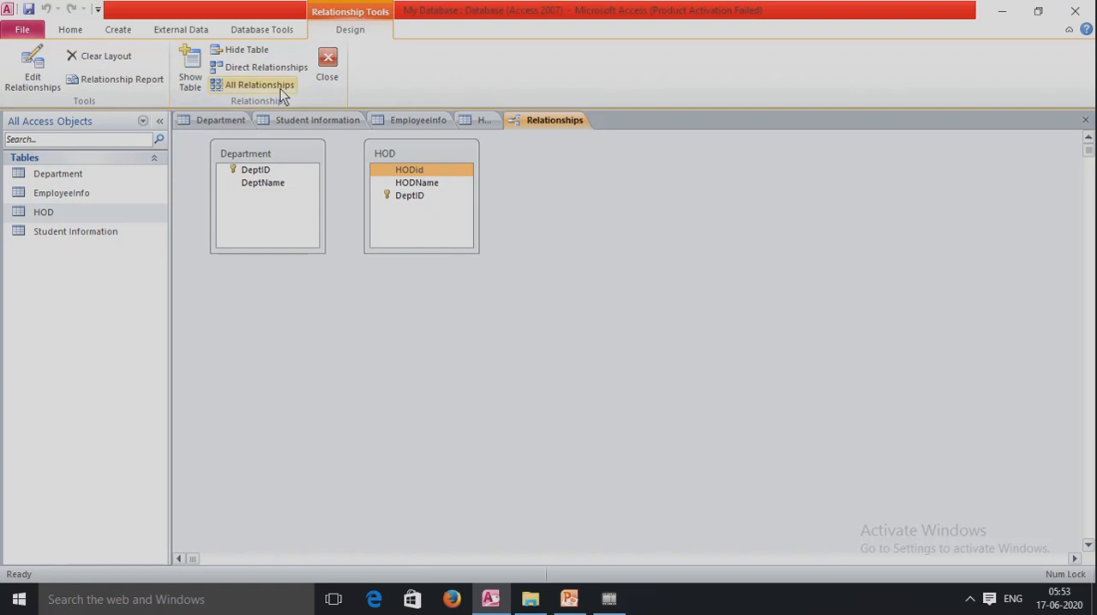
Add the Department table to the relationships layout again and hide the duplicate Department_1
click(190, 71)
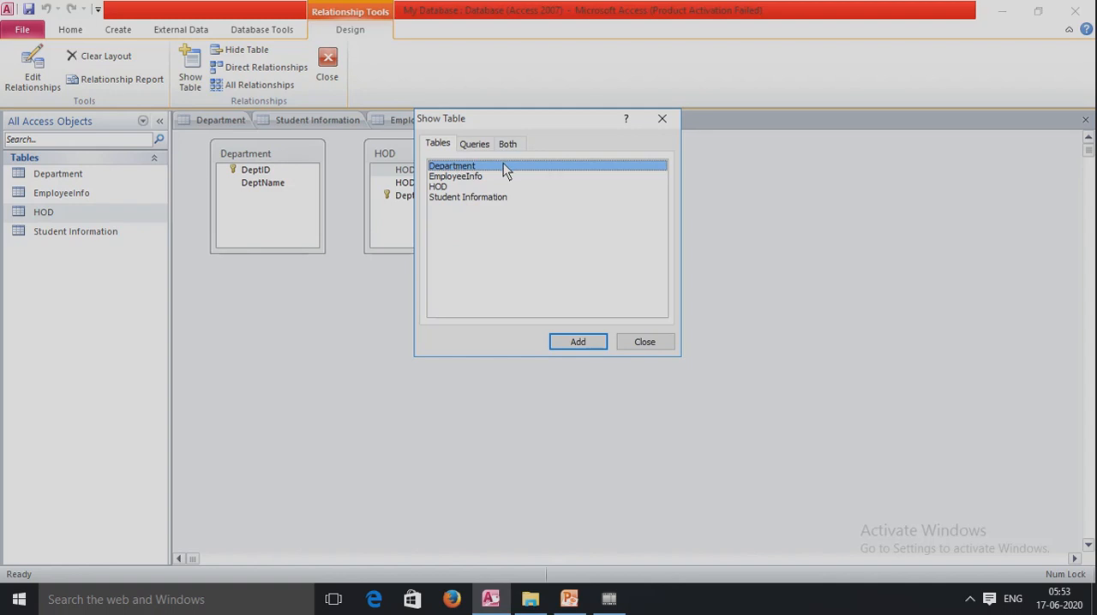
click(589, 345)
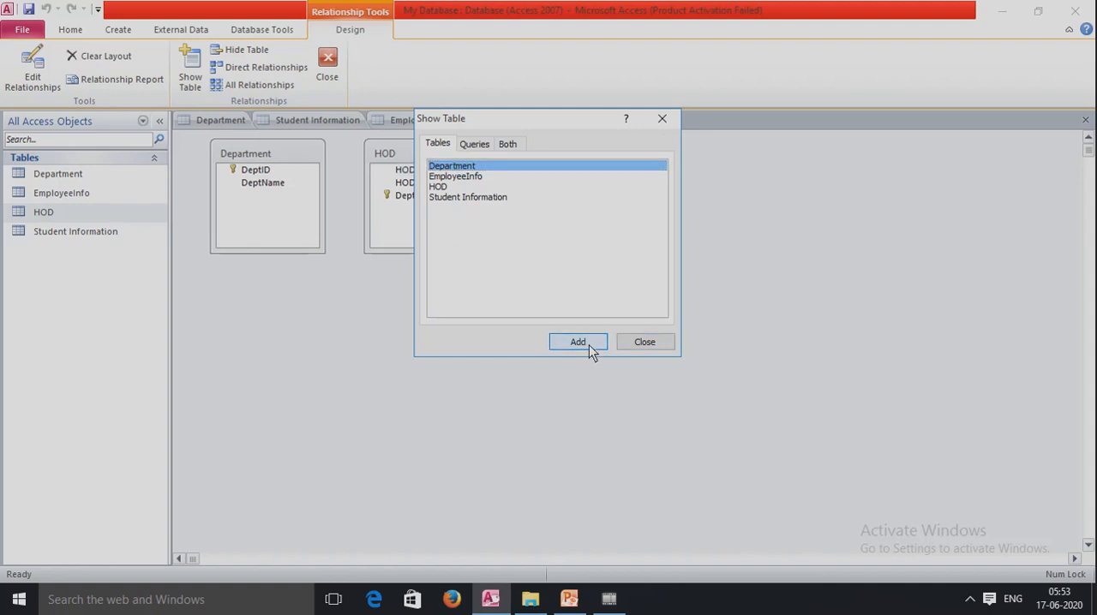
click(438, 187)
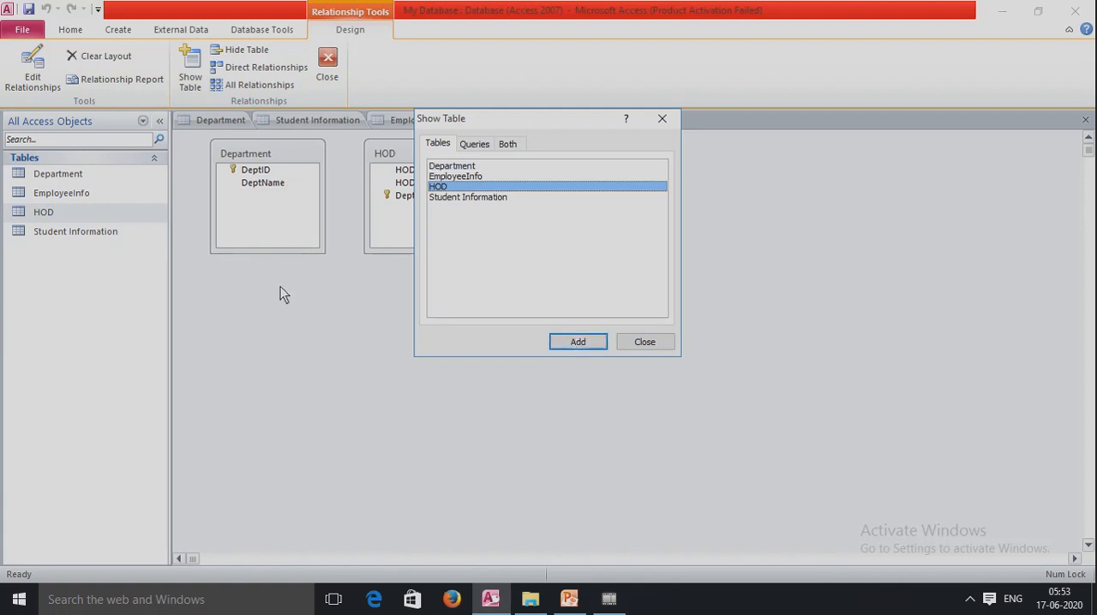
click(657, 348)
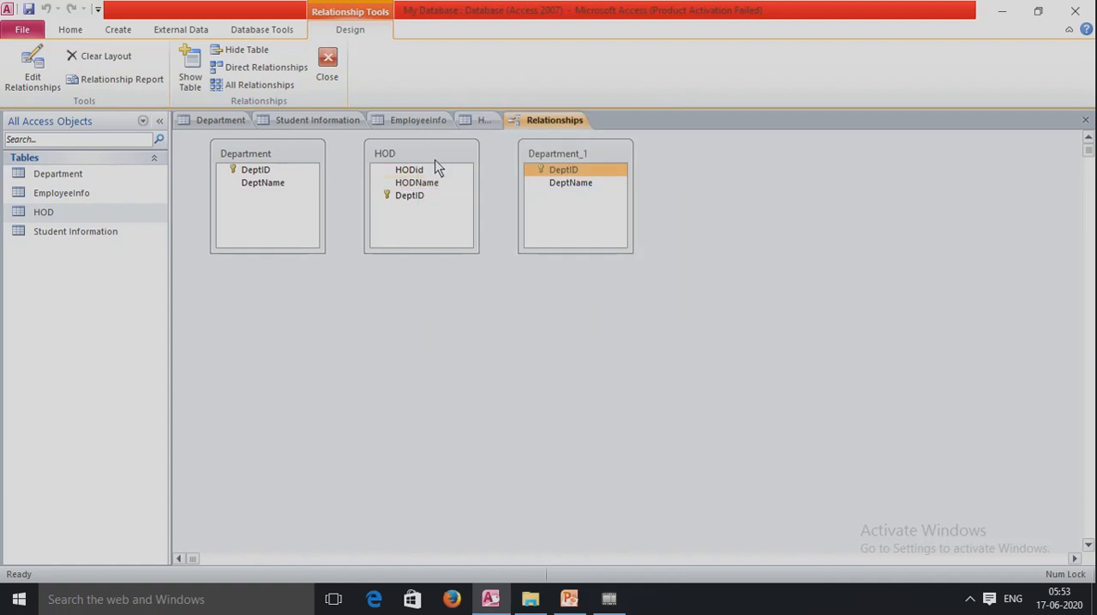
right_click(558, 156)
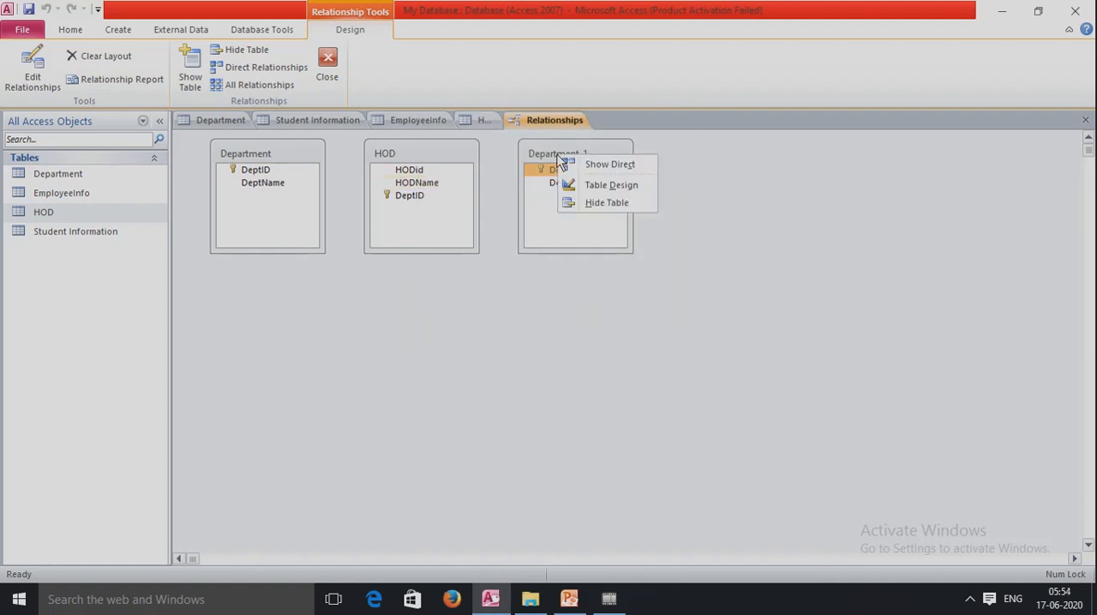
click(607, 203)
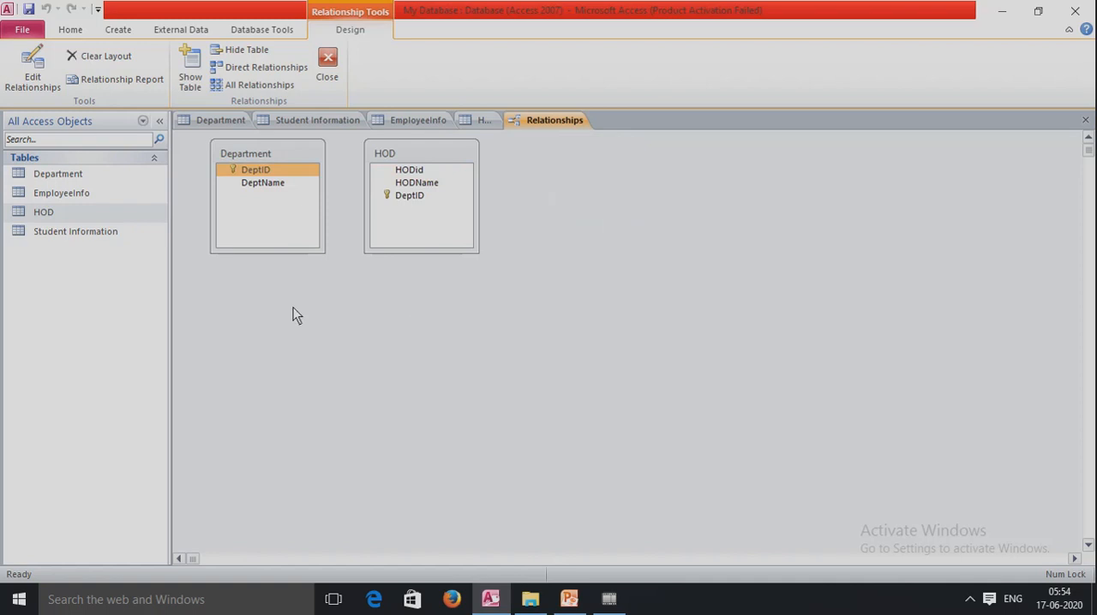
Try to relate Department's DeptID to HOD's DeptID with referential integrity, cascade update and cascade delete enabled
click(265, 172)
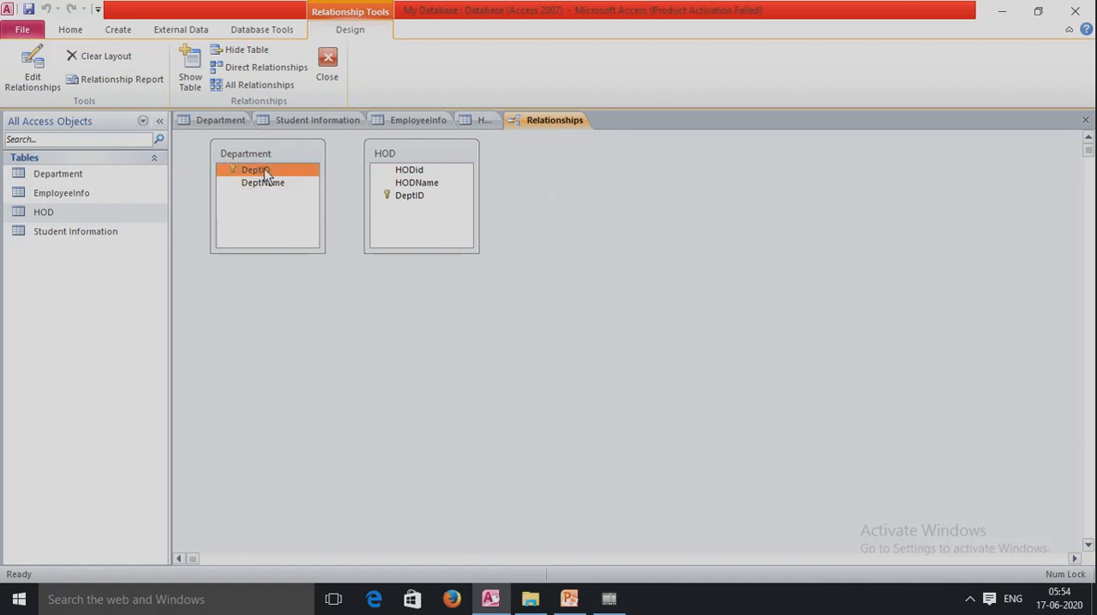
drag(265, 174, 410, 200)
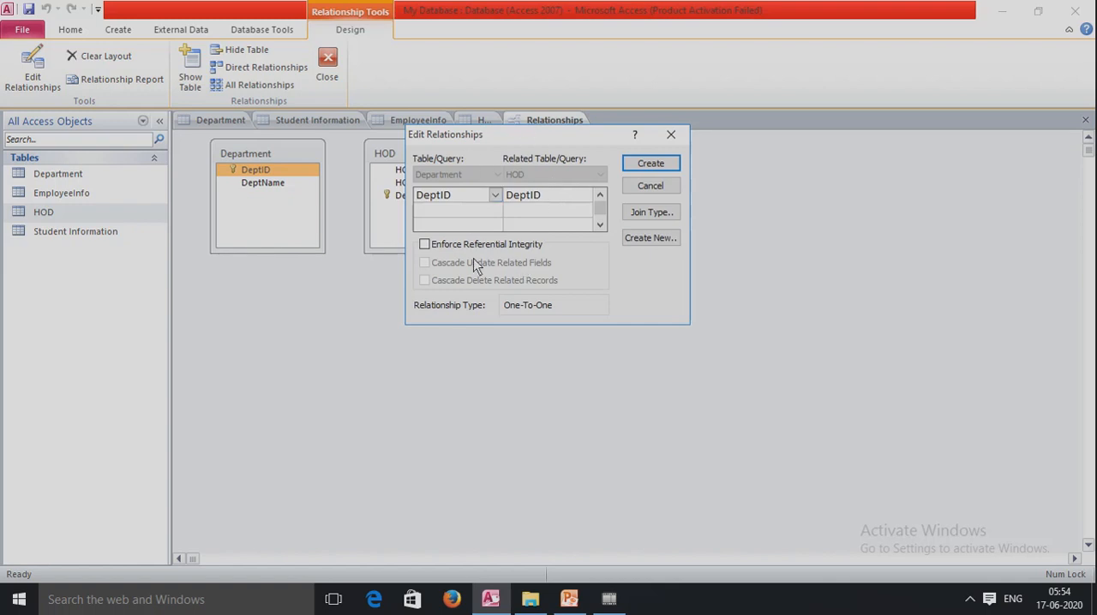
click(425, 245)
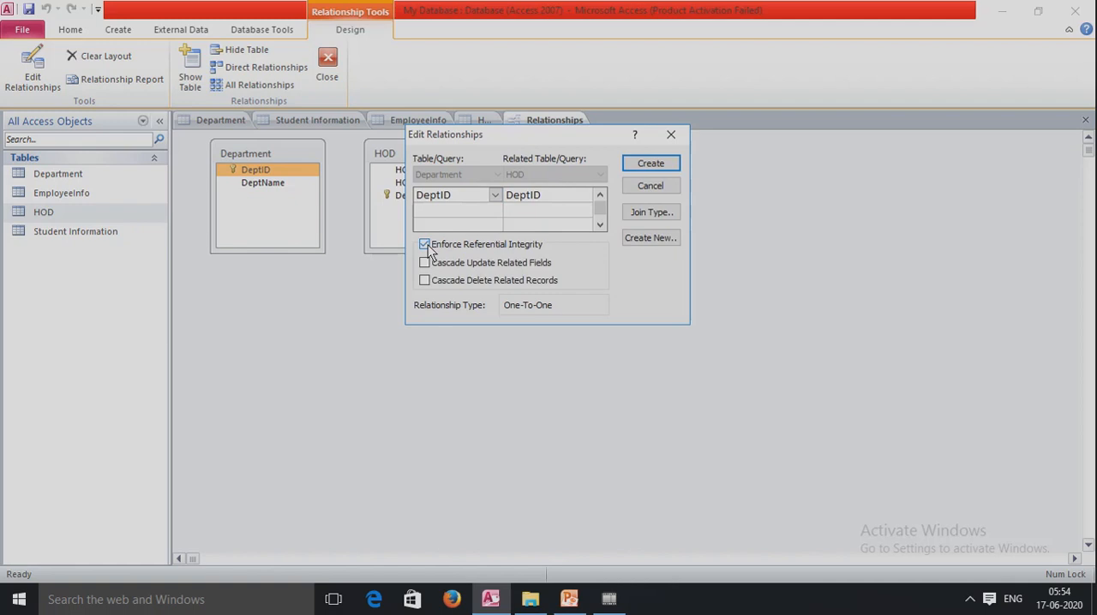
click(427, 263)
click(429, 281)
click(649, 167)
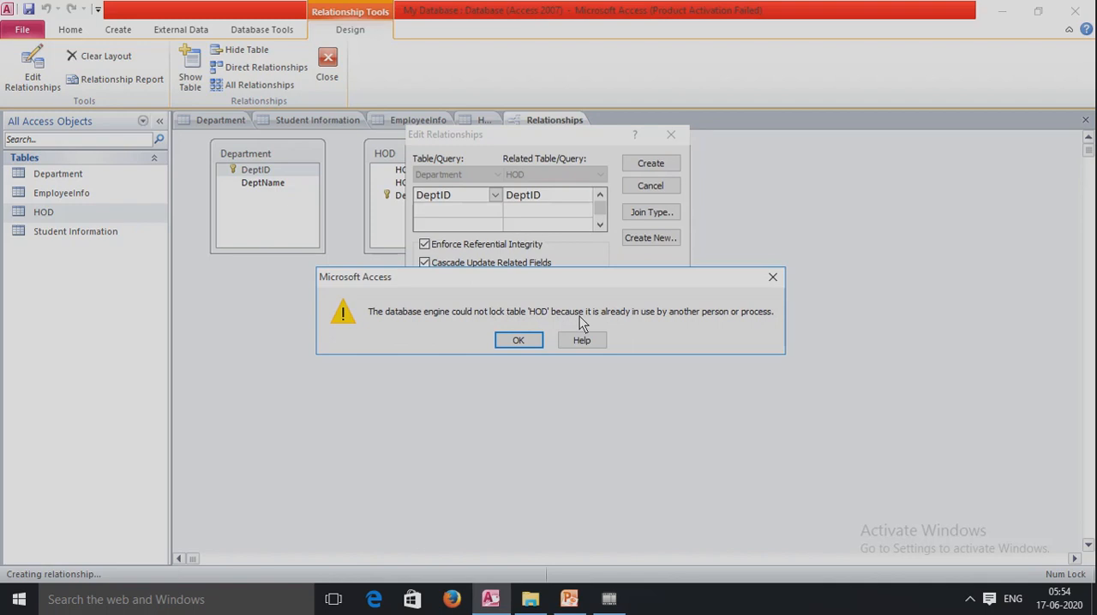
click(773, 281)
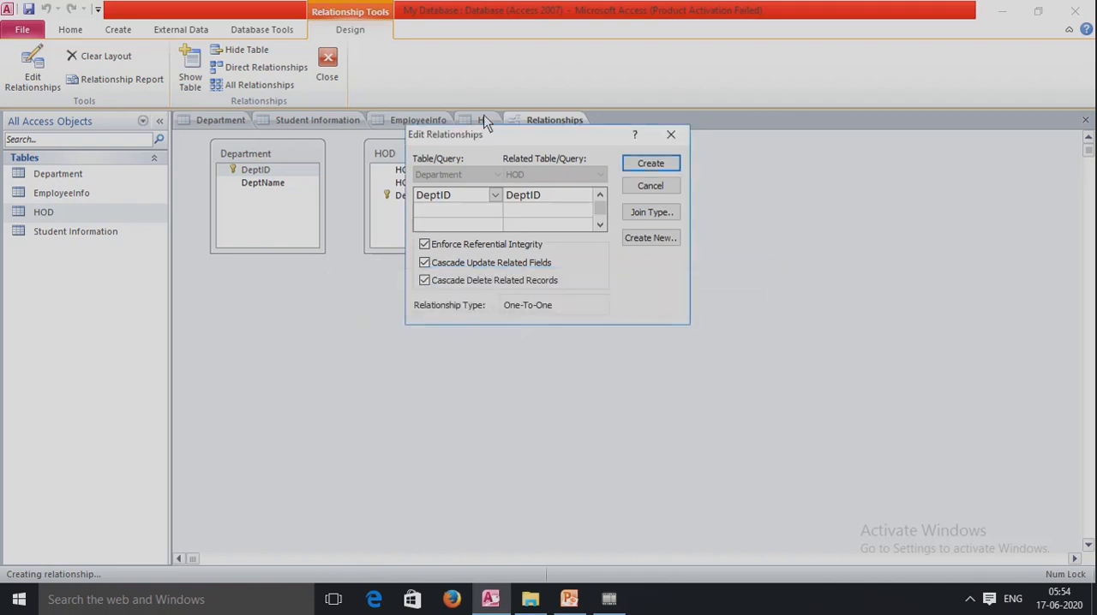
click(671, 135)
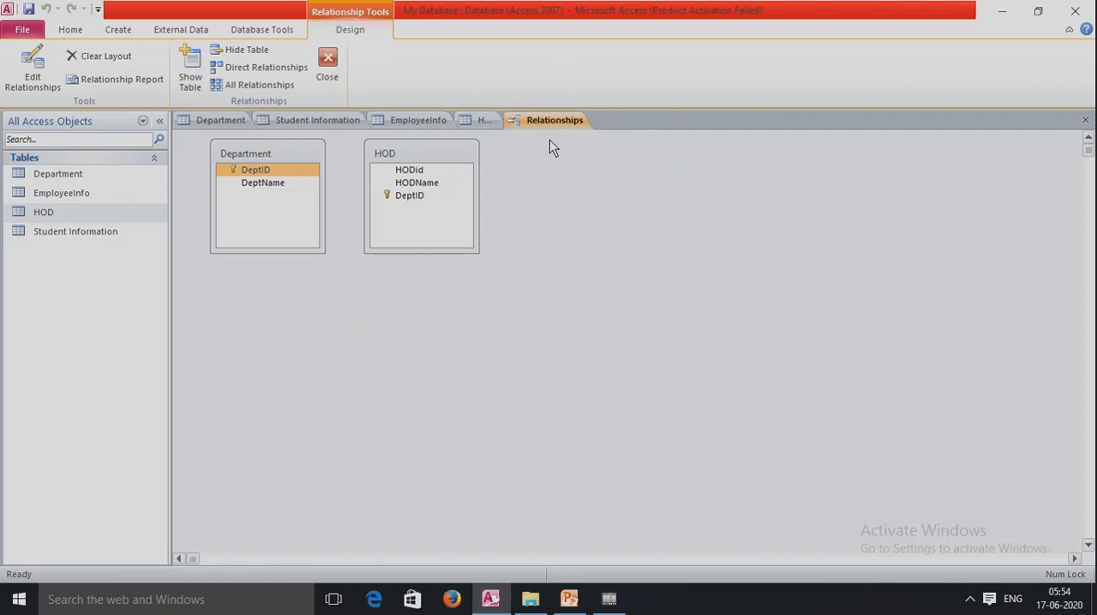
Close the open HOD, EmployeeInfo and Department tables, keeping the Relationships window open
click(478, 116)
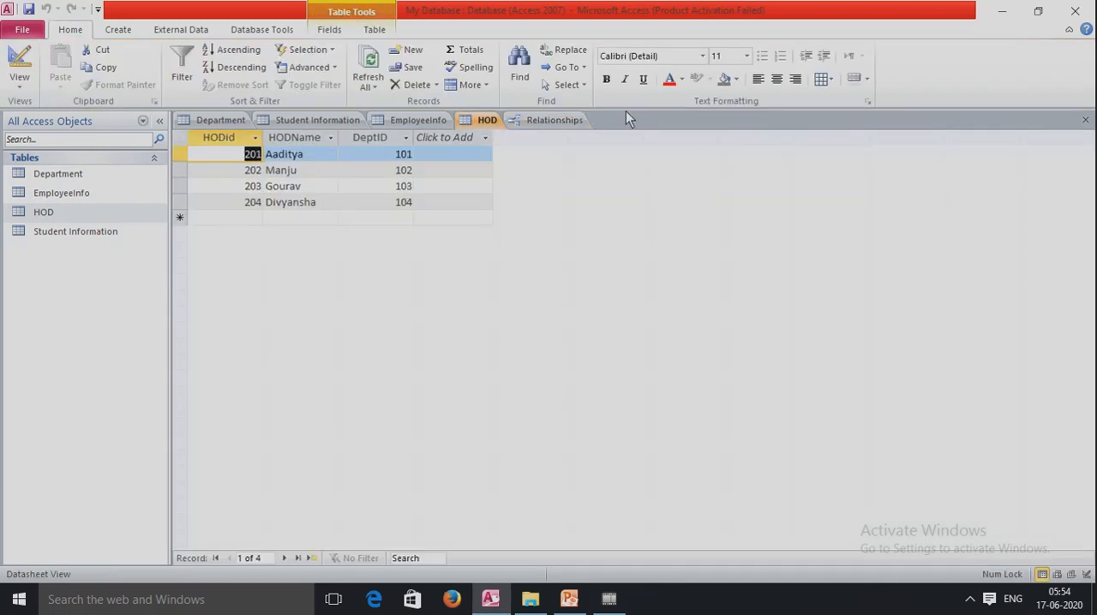
click(1085, 120)
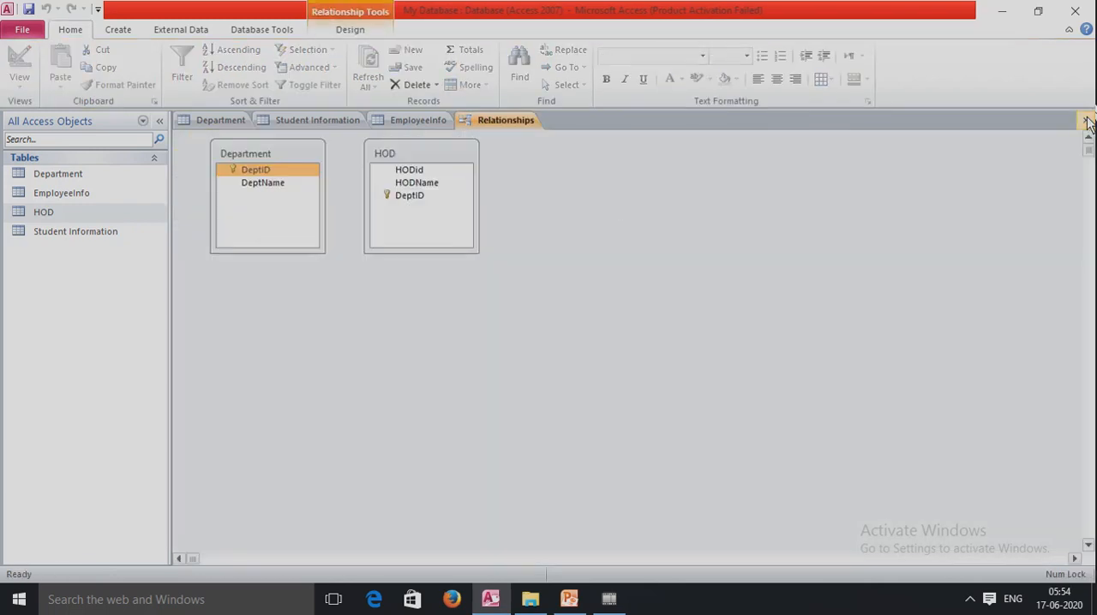
click(418, 120)
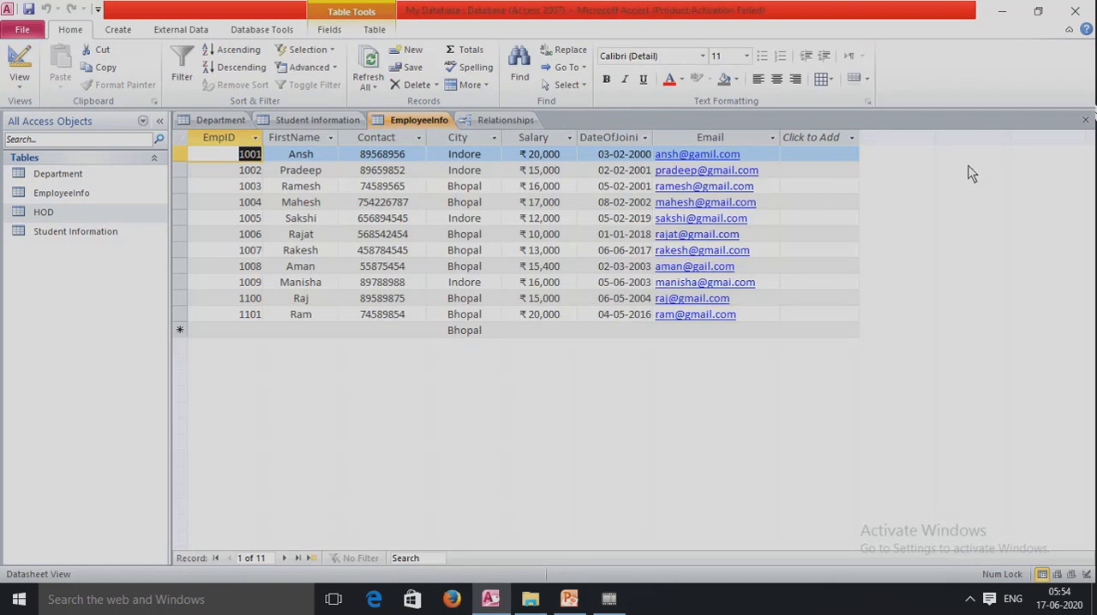
click(1085, 120)
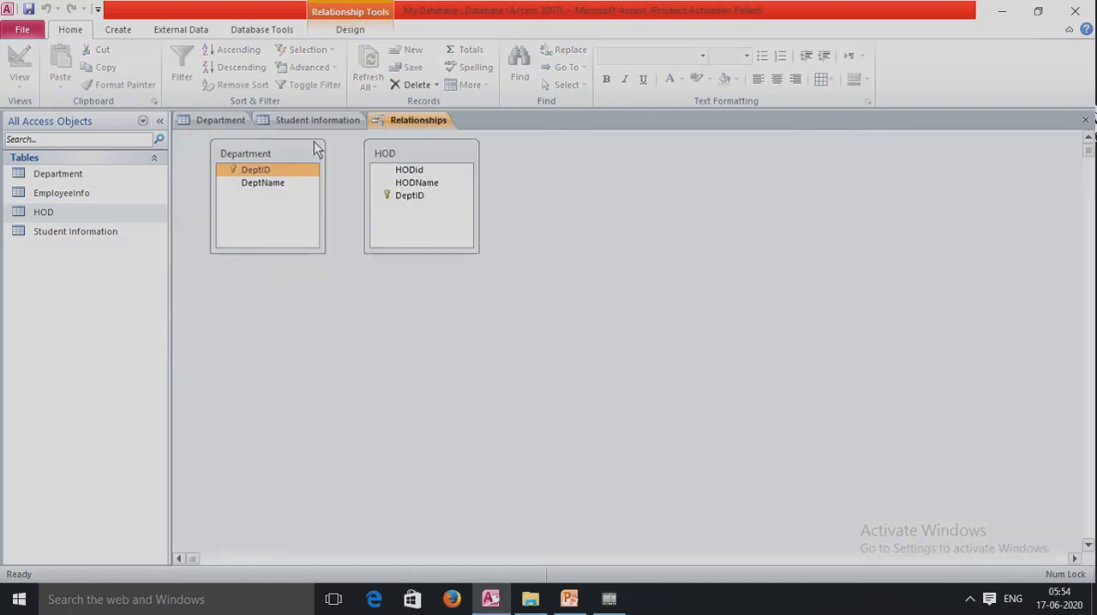
click(216, 121)
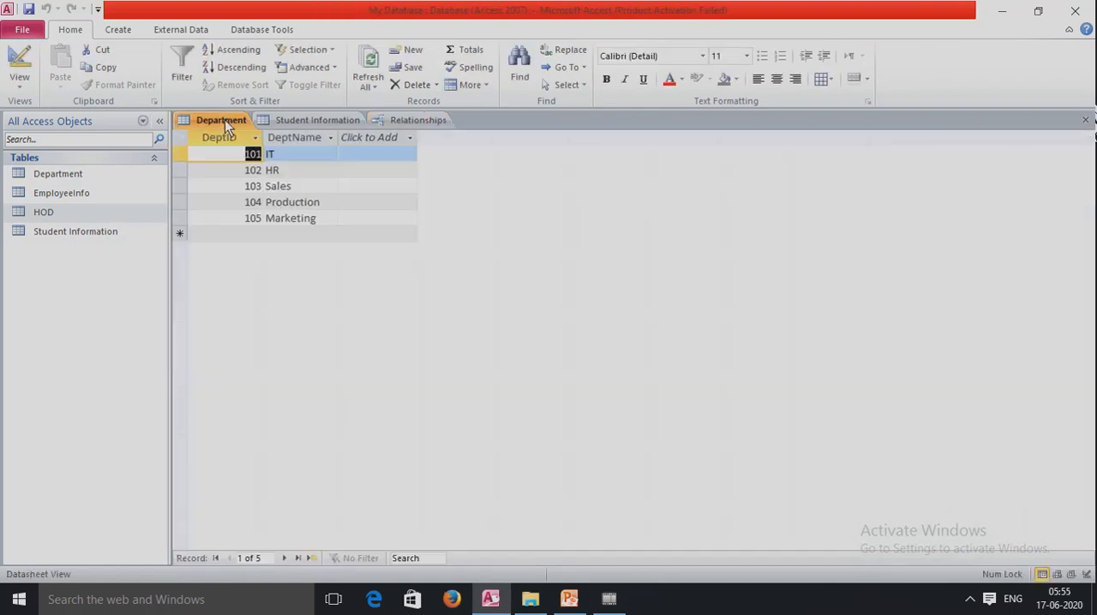
click(1085, 120)
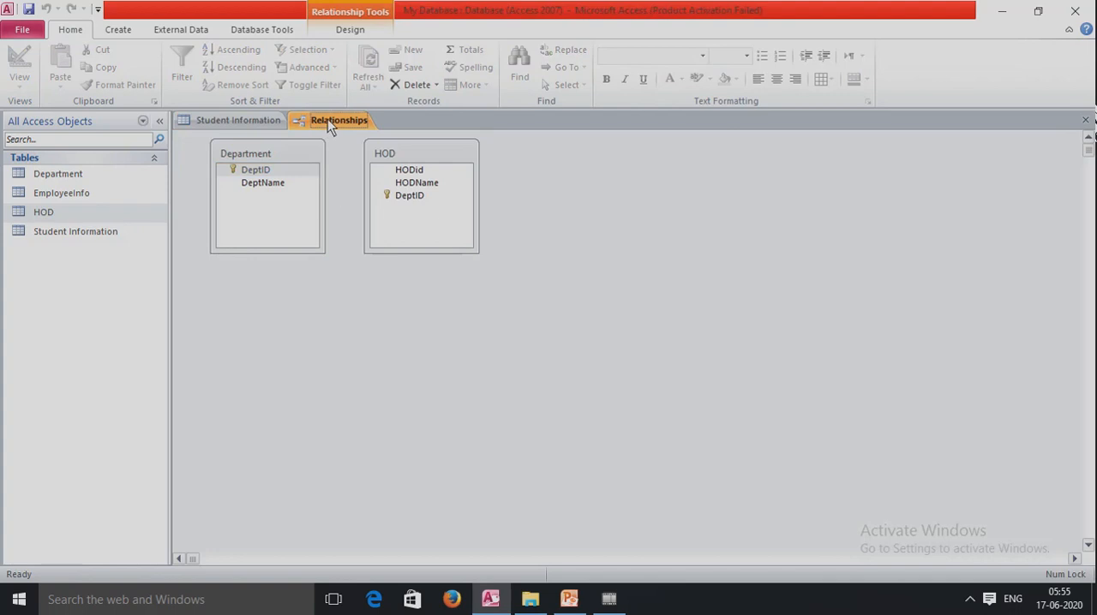
Relate Department's DeptID to HOD's DeptID, enforcing referential integrity with cascade update of related fields and cascade delete of related records
click(259, 171)
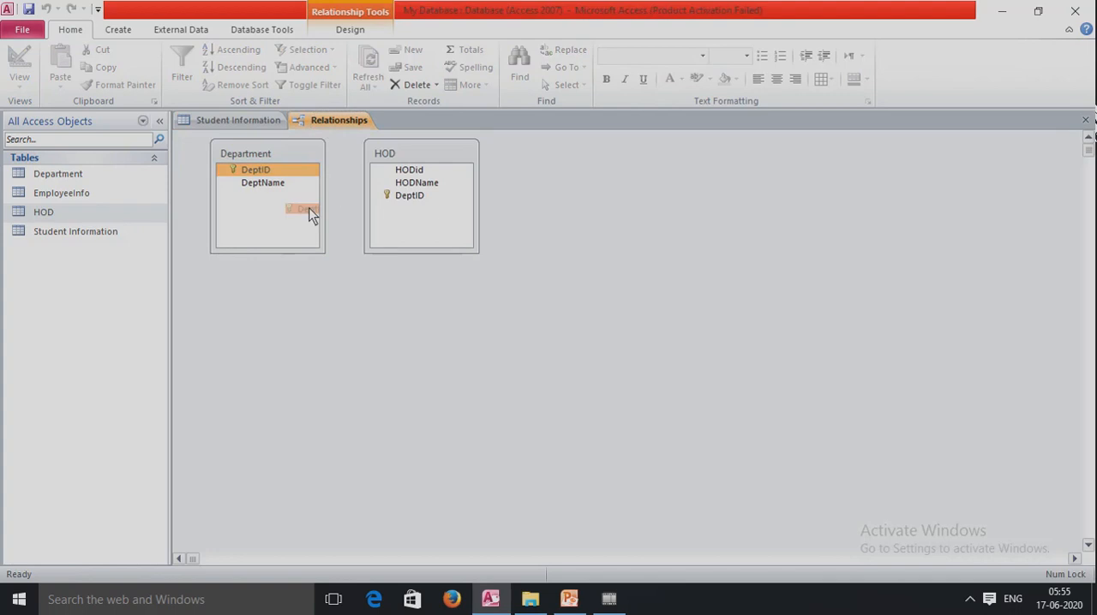
drag(399, 210, 416, 198)
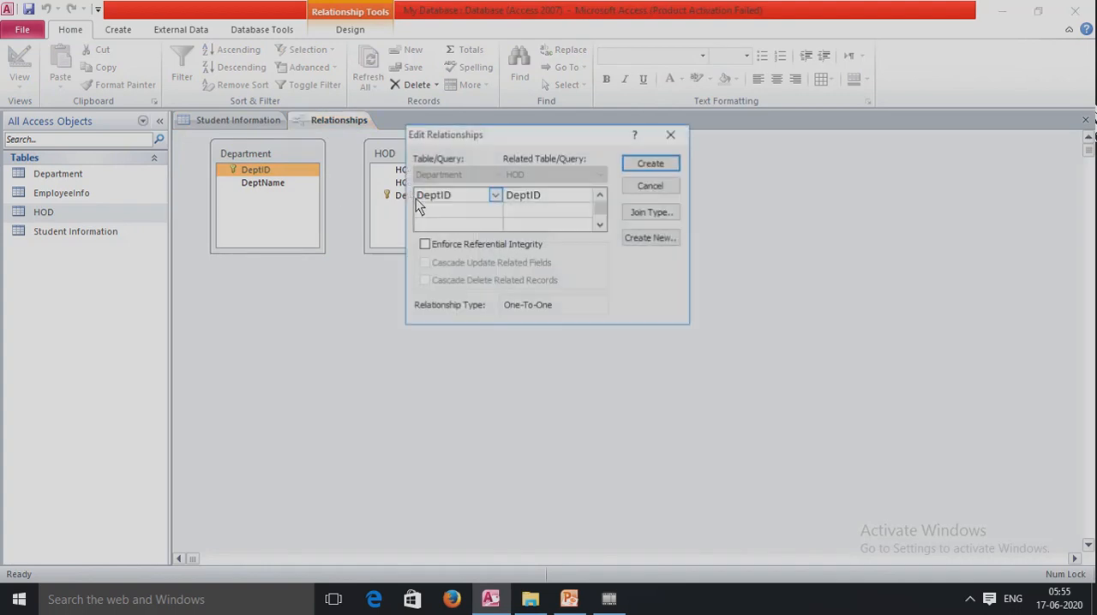
click(424, 245)
click(426, 263)
click(426, 280)
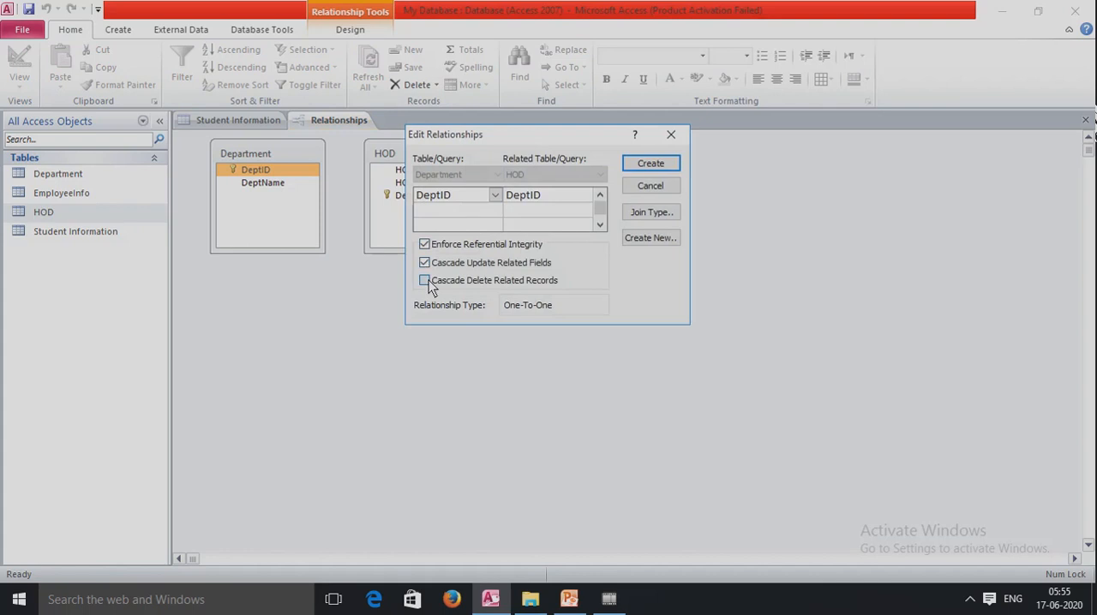
click(641, 164)
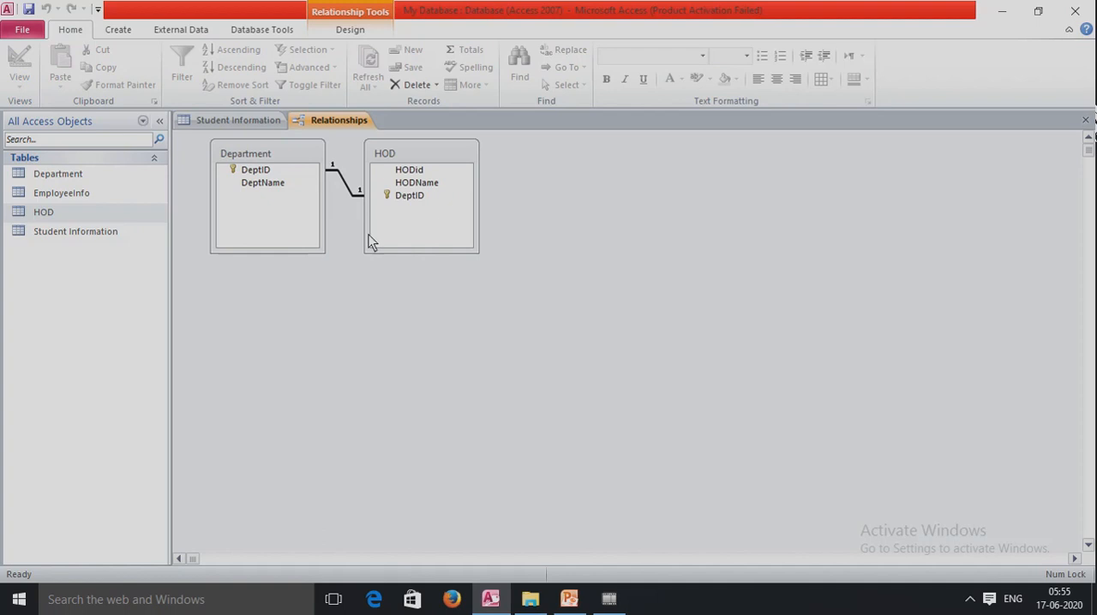
Check the settings and relationship type of the link between Department and HOD, leaving them as they are
right_click(347, 190)
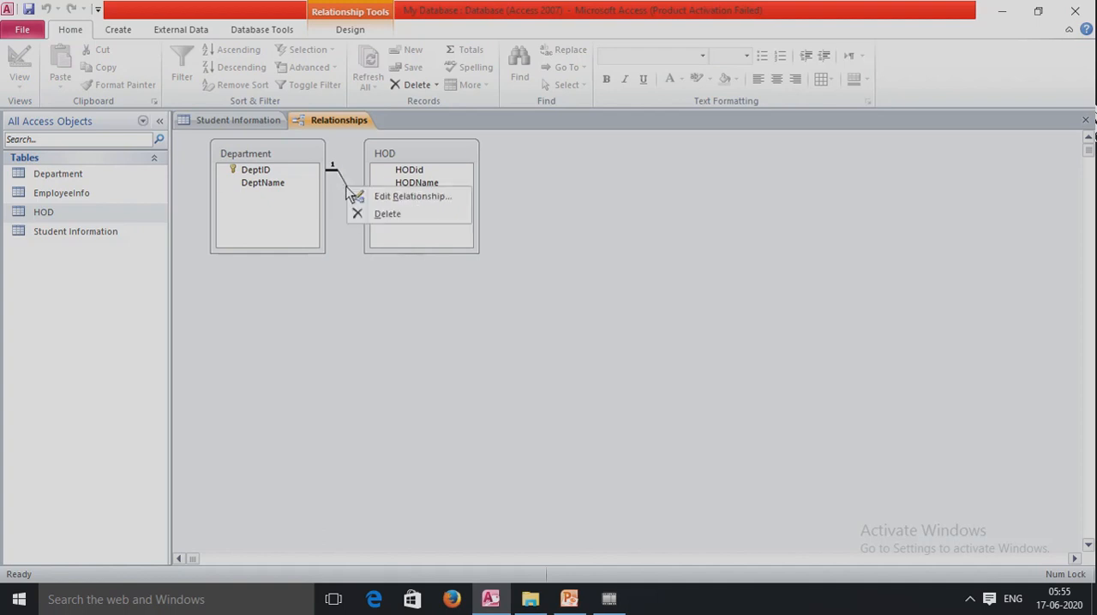
click(393, 197)
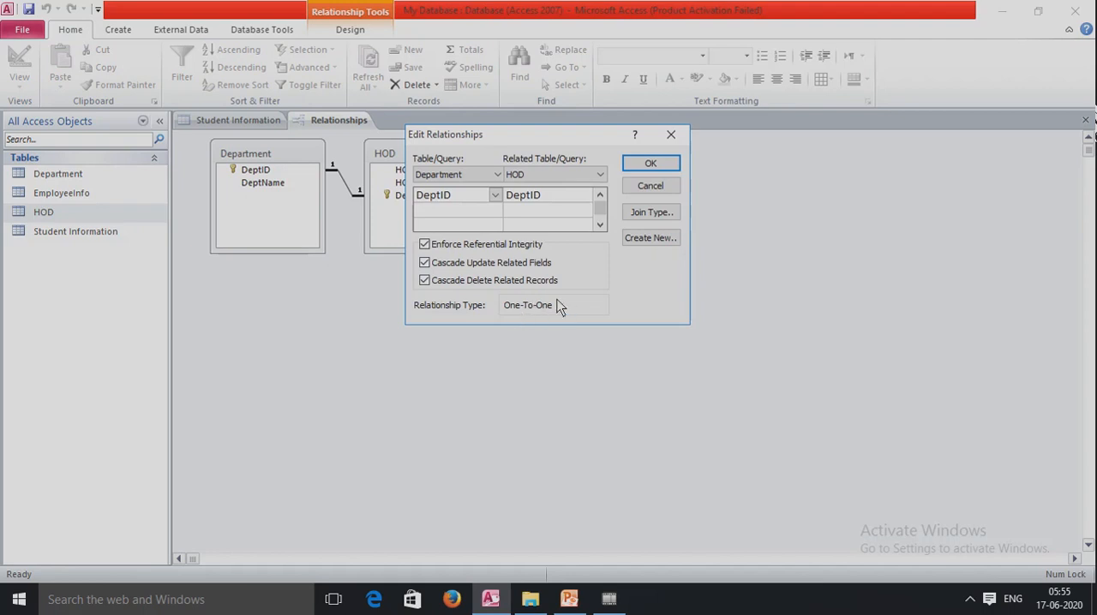
click(651, 185)
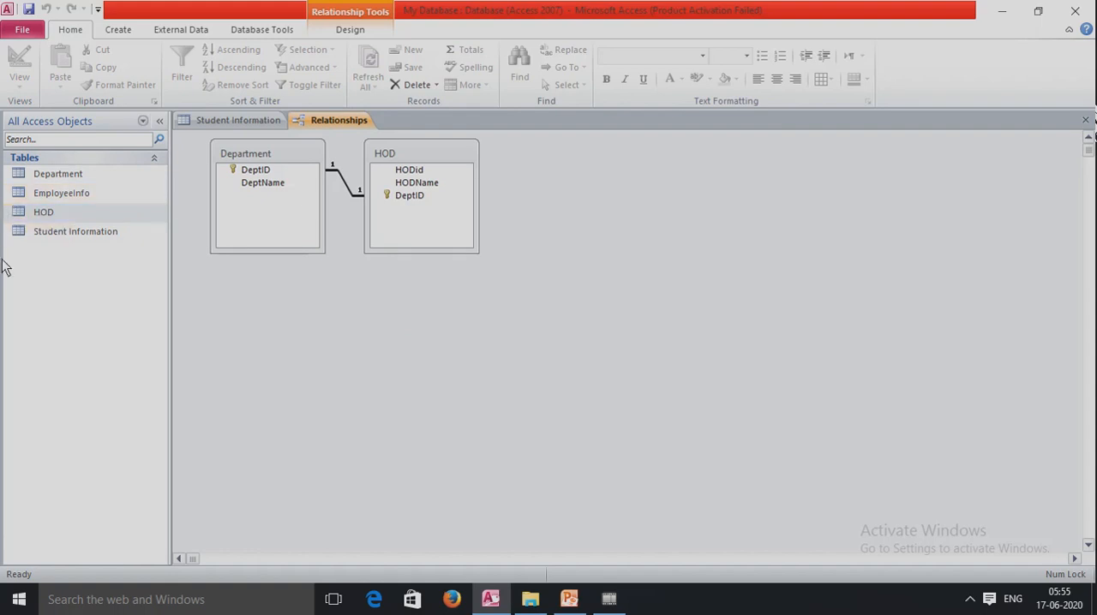
Open the Department table and briefly expand the related HOD records of IT, HR and Sales, collapsing them again
double_click(70, 172)
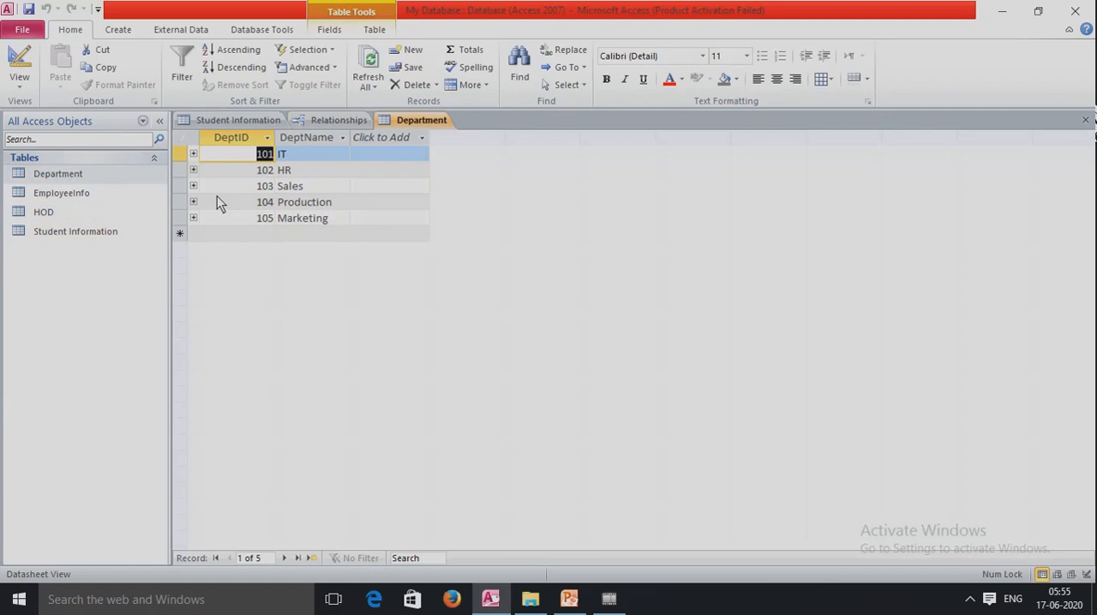
click(194, 155)
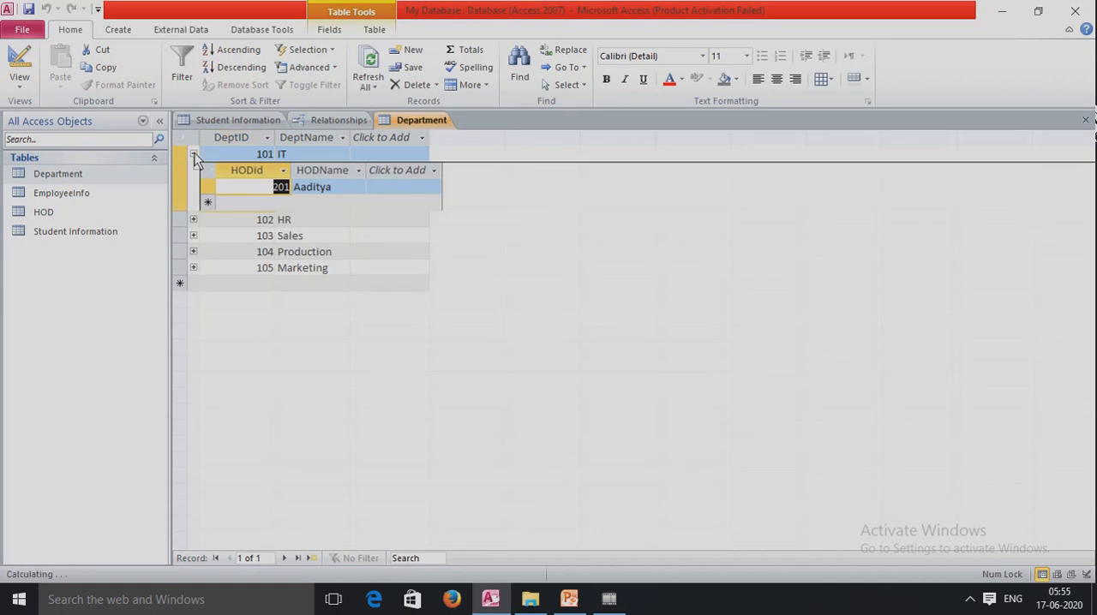
click(195, 221)
click(193, 285)
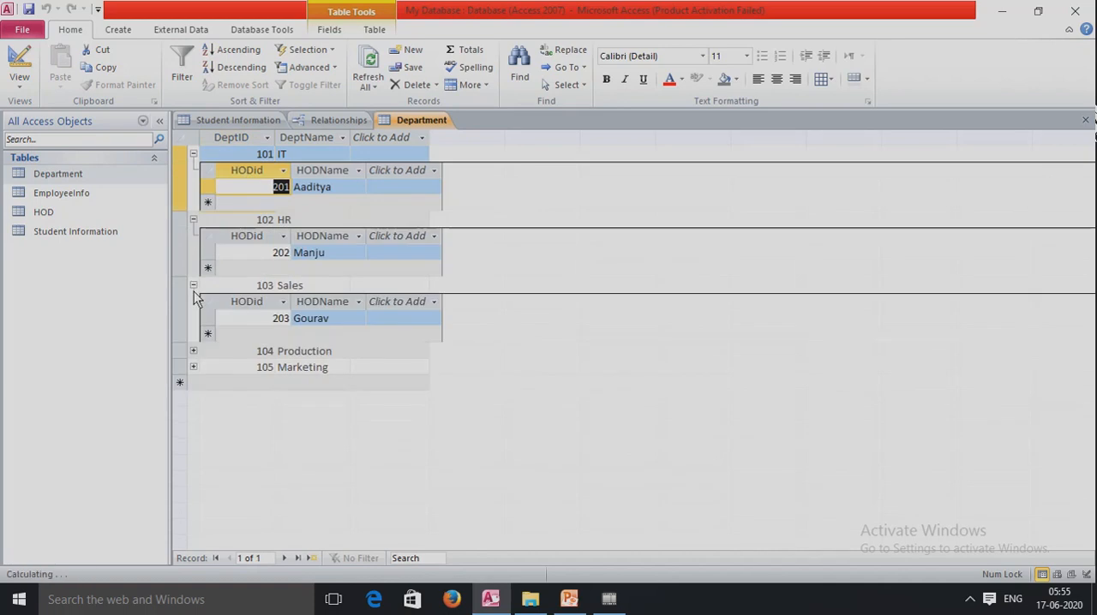
click(193, 154)
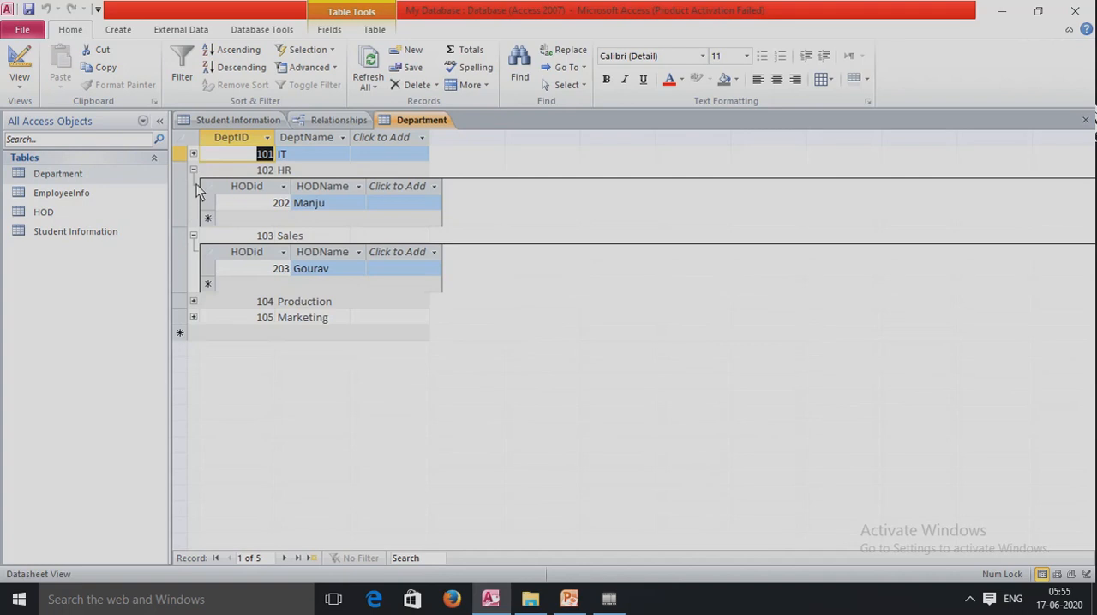
click(193, 169)
click(193, 186)
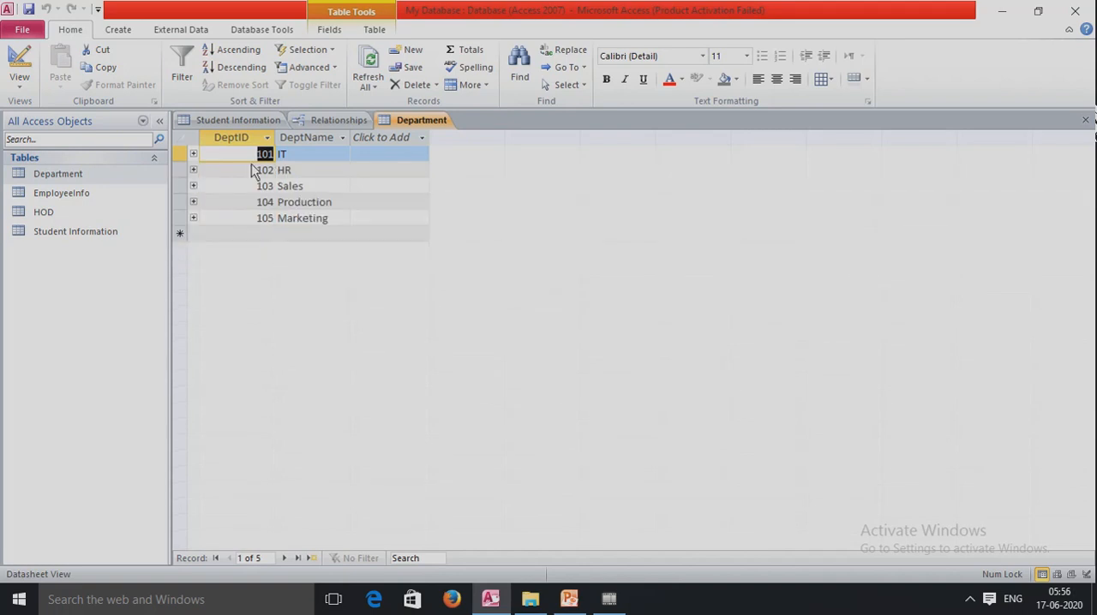
Expand the related HOD records of all departments from IT to Marketing in the Department table
click(194, 154)
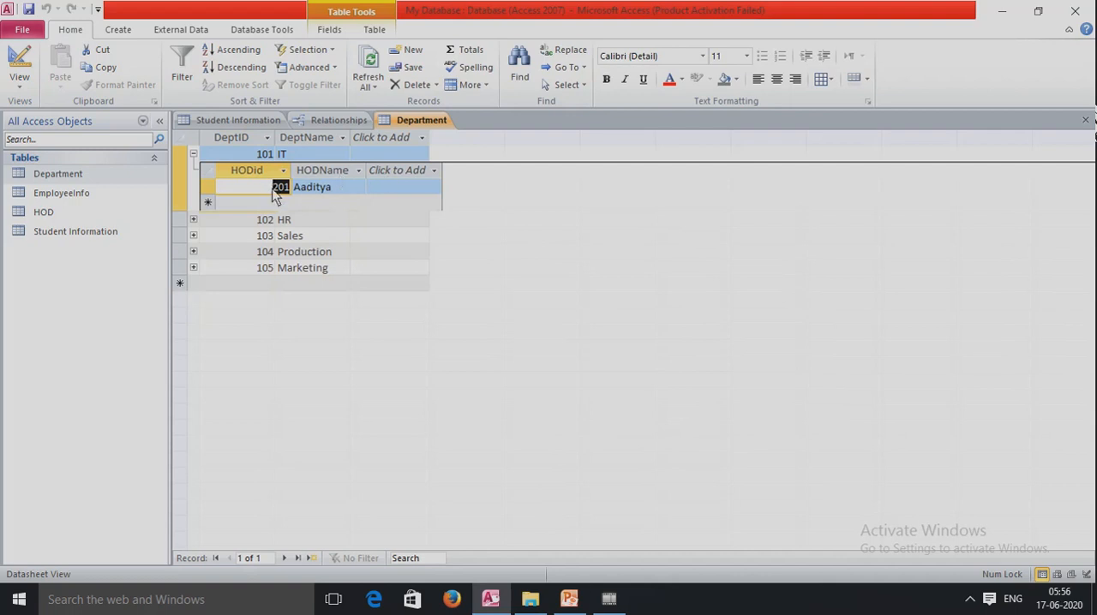
click(194, 220)
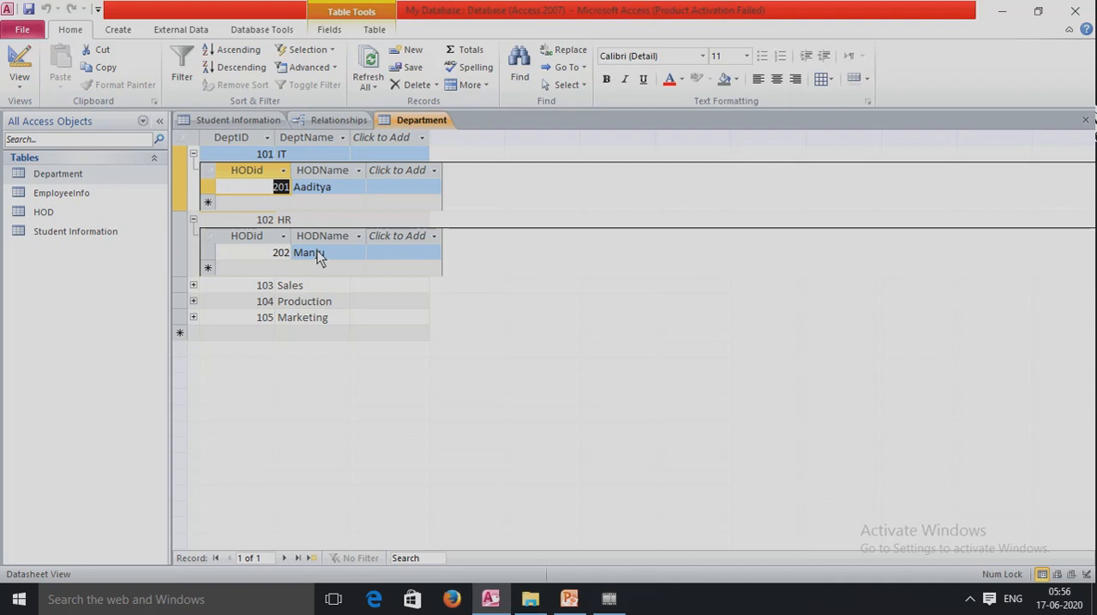
click(194, 286)
click(194, 351)
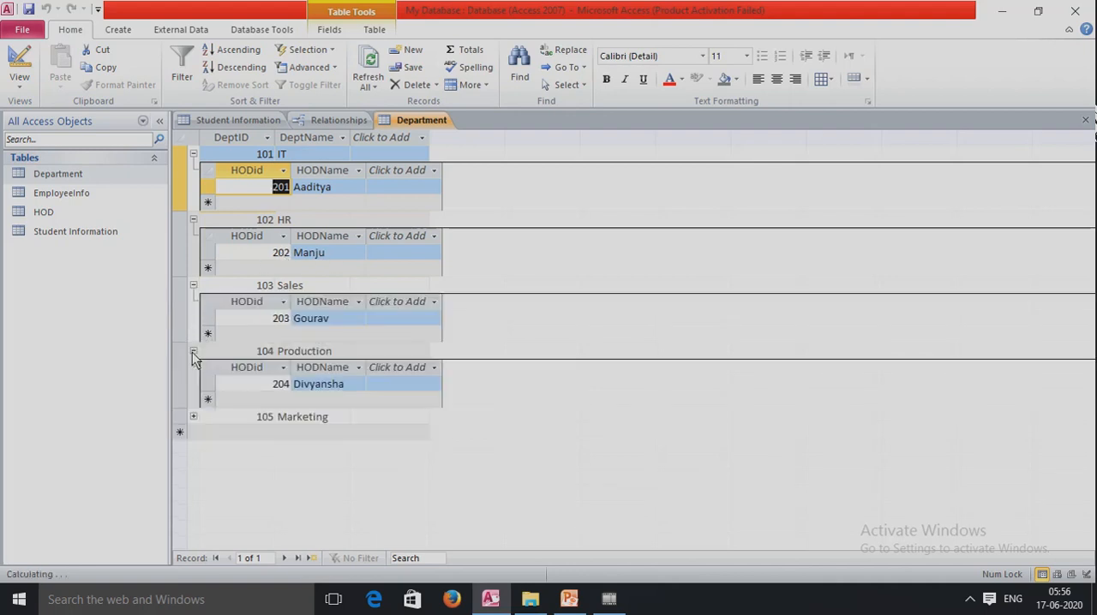
click(194, 418)
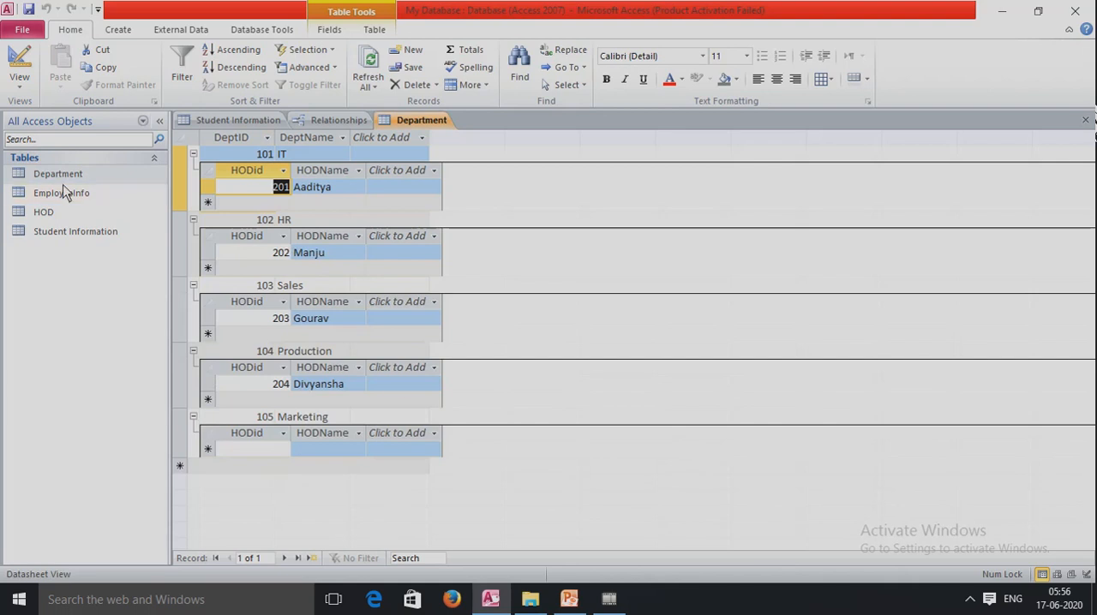
Open the HOD table and expand the related department record under each of HODid 201 to 204
click(45, 212)
double_click(44, 211)
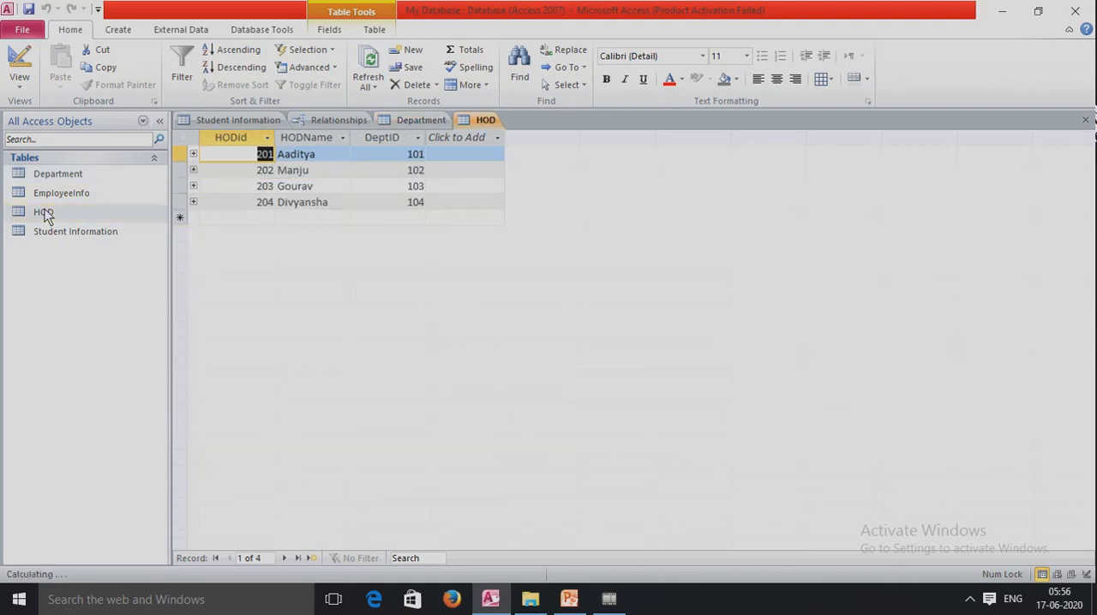
click(193, 155)
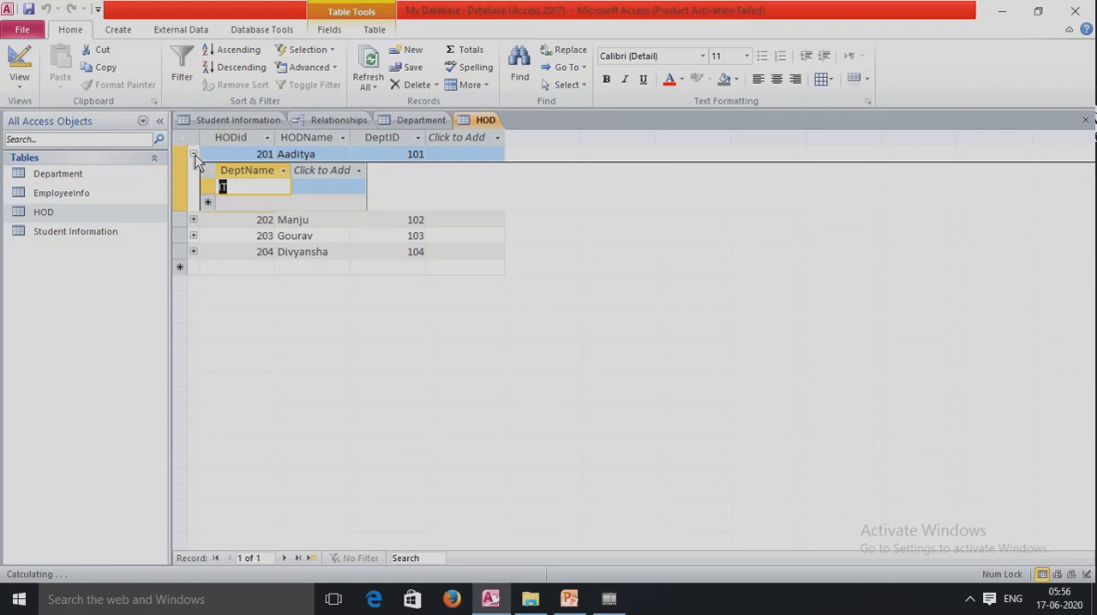
click(193, 220)
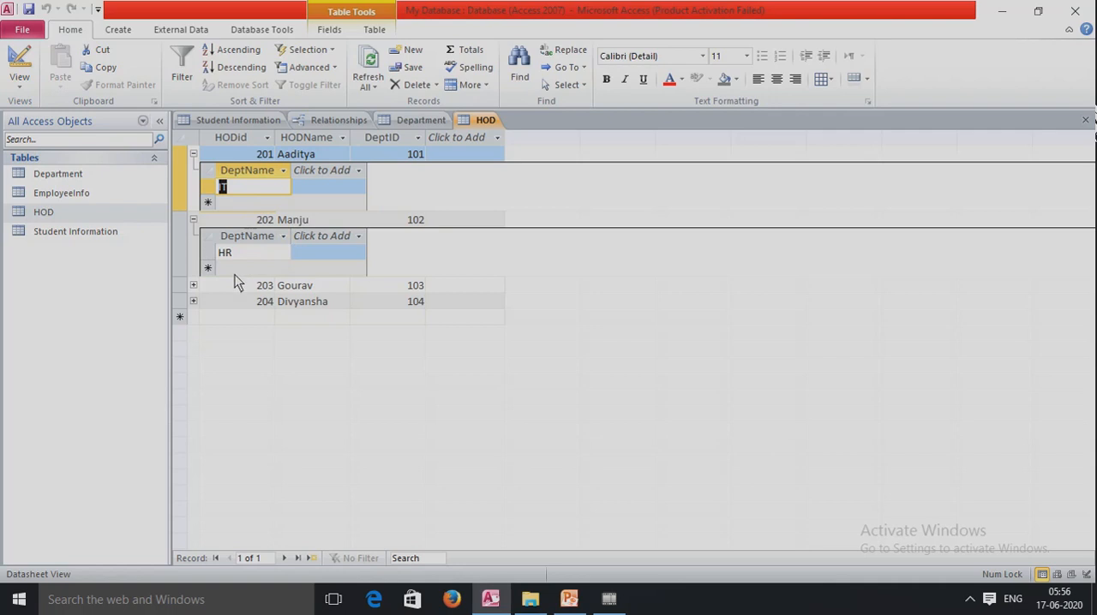
click(193, 286)
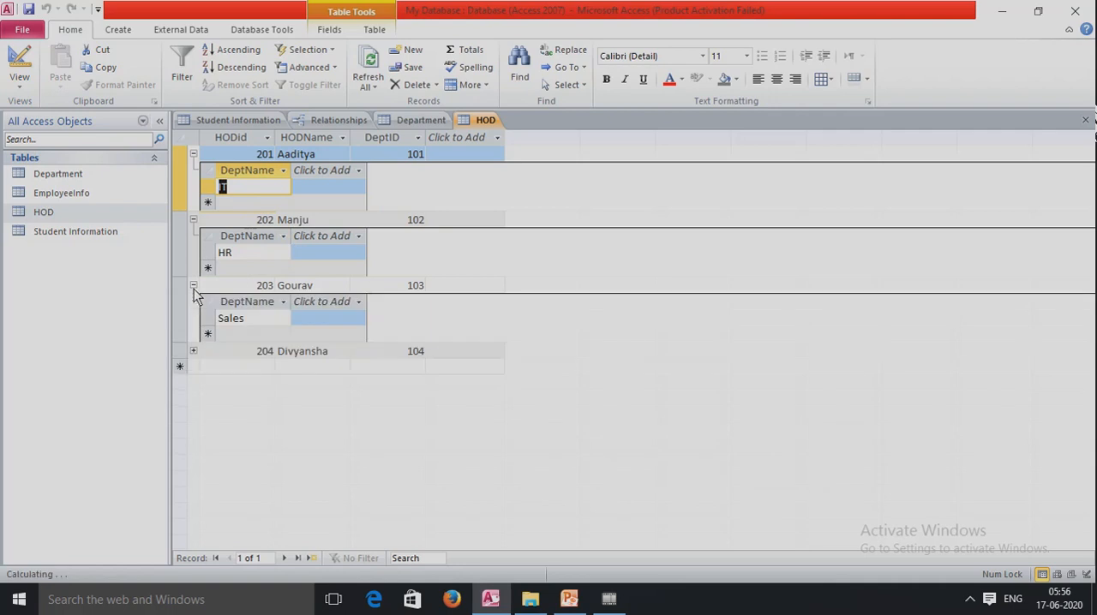
click(193, 352)
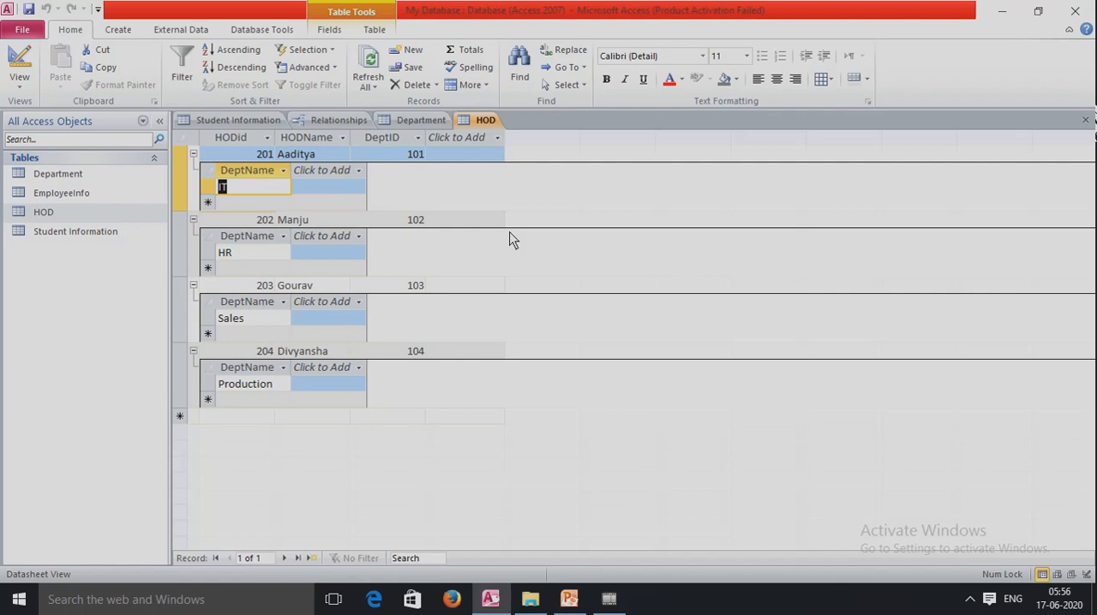
click(974, 605)
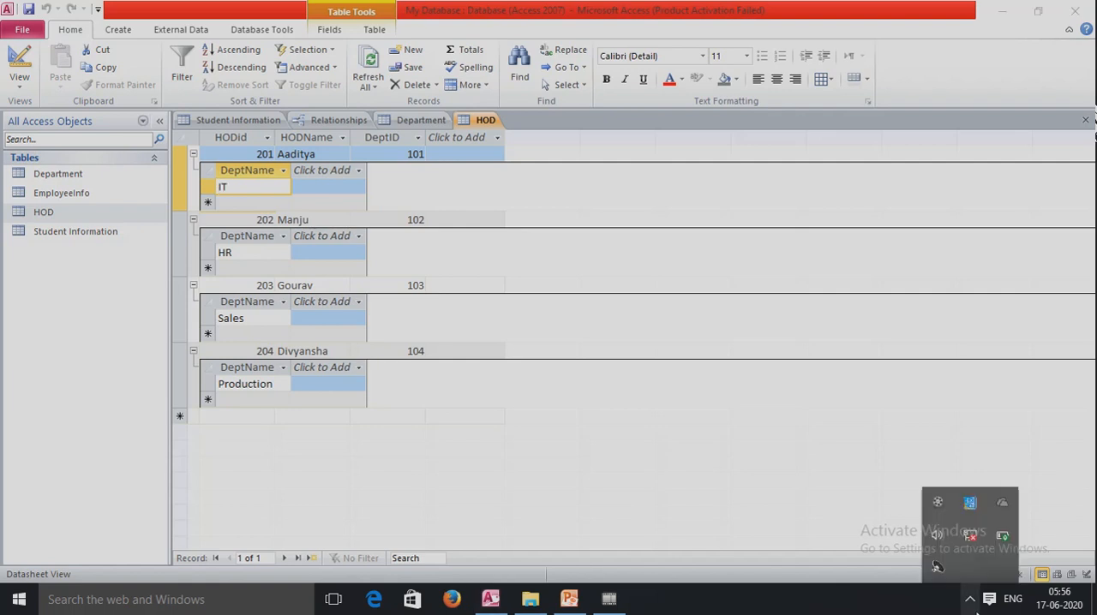